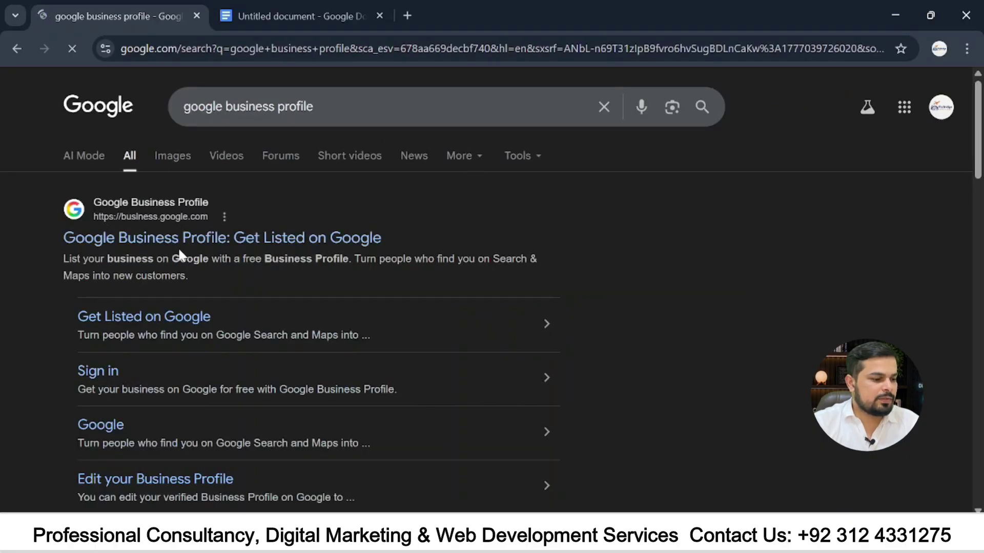
# Step: Start a new Business Profile and paste 'FlyBridge Travel & Tours' from the notes document as its name
pyautogui.click(177, 237)
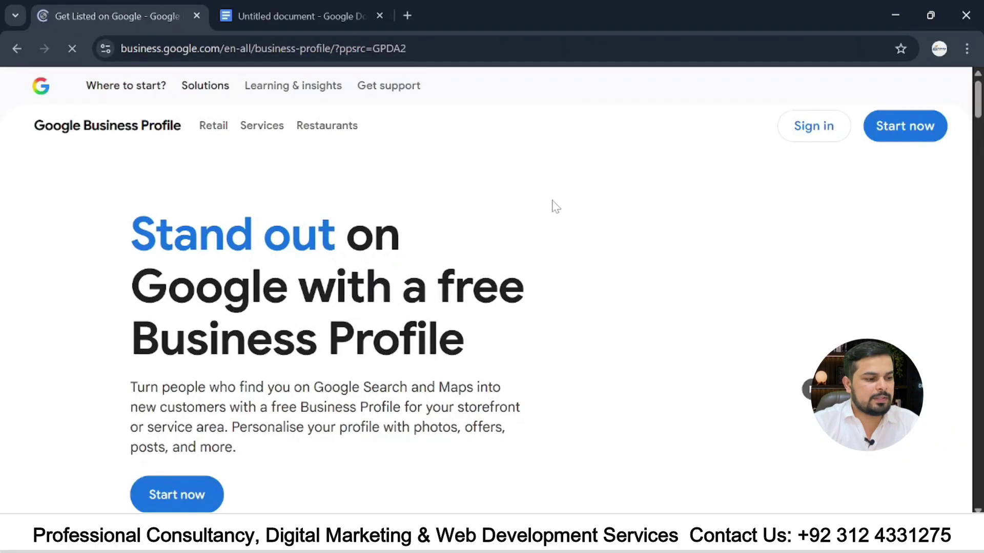
pyautogui.click(812, 127)
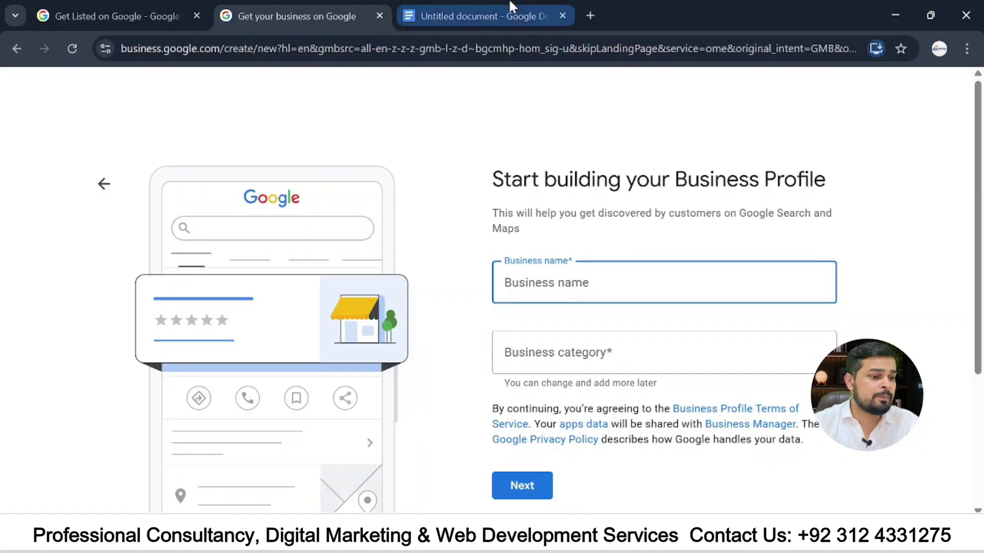
pyautogui.click(454, 6)
pyautogui.moveTo(306, 273)
pyautogui.mouseDown()
pyautogui.moveTo(359, 258)
pyautogui.moveTo(306, 259)
pyautogui.mouseUp()
pyautogui.hotkey('ctrl', 'c')
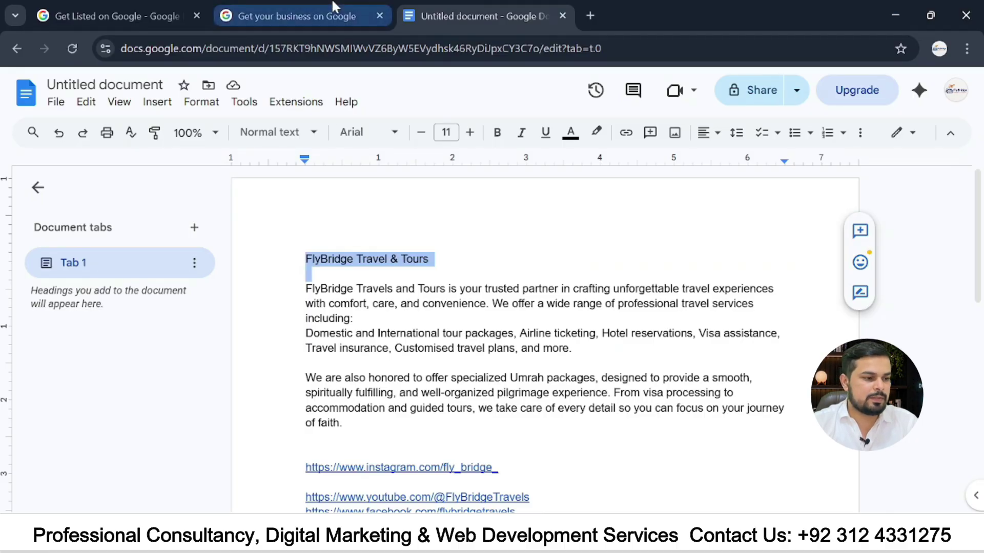
pyautogui.click(287, 15)
pyautogui.hotkey('ctrl', 'v')
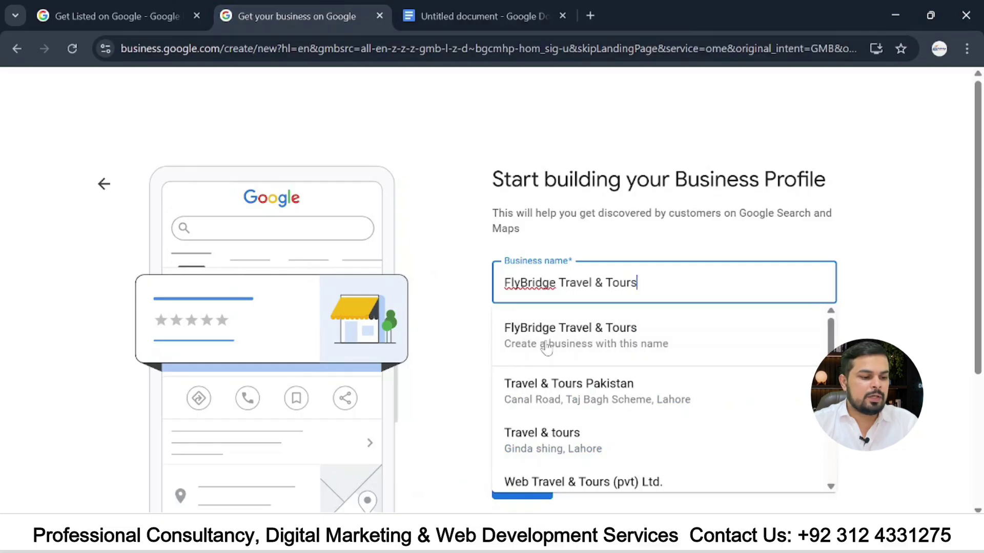
# Step: Create the business and choose Travel agency as its category by searching 'Travel'
pyautogui.click(579, 347)
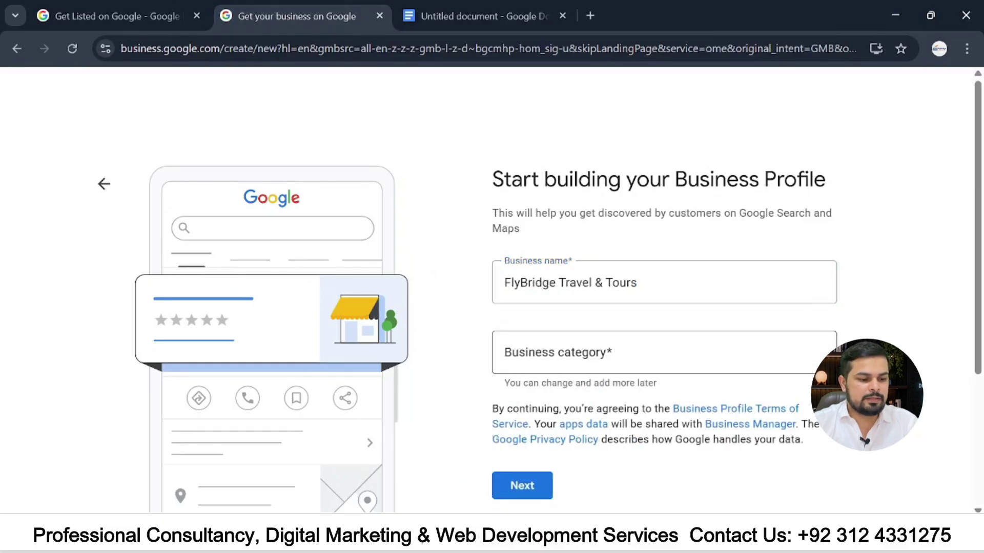
pyautogui.click(579, 353)
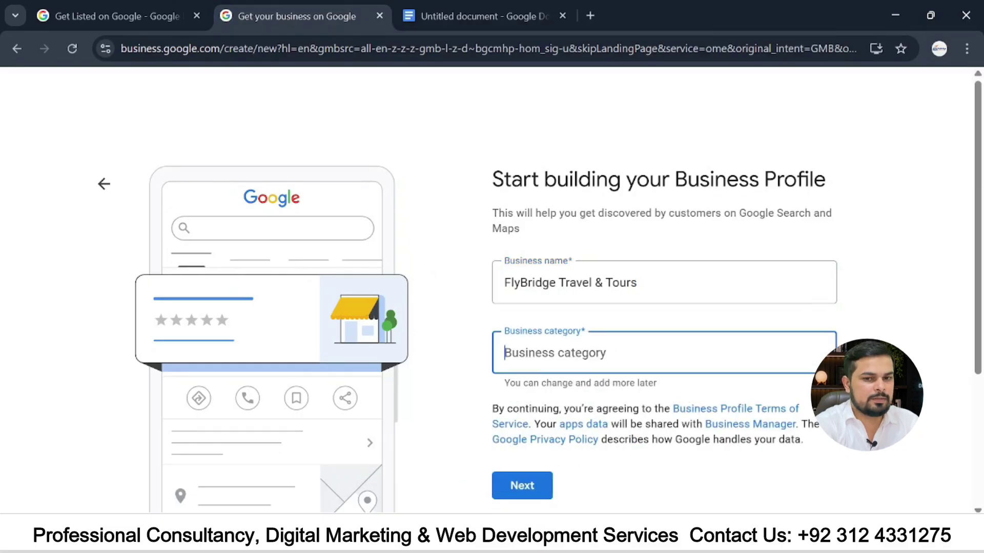
pyautogui.write('Travel')
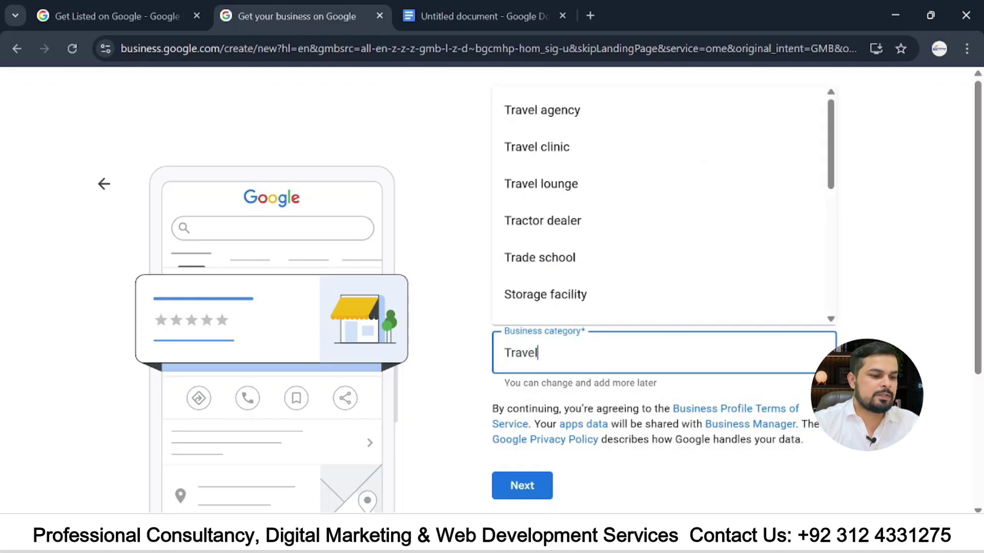
pyautogui.click(542, 118)
pyautogui.scroll(-3, 502, 312)
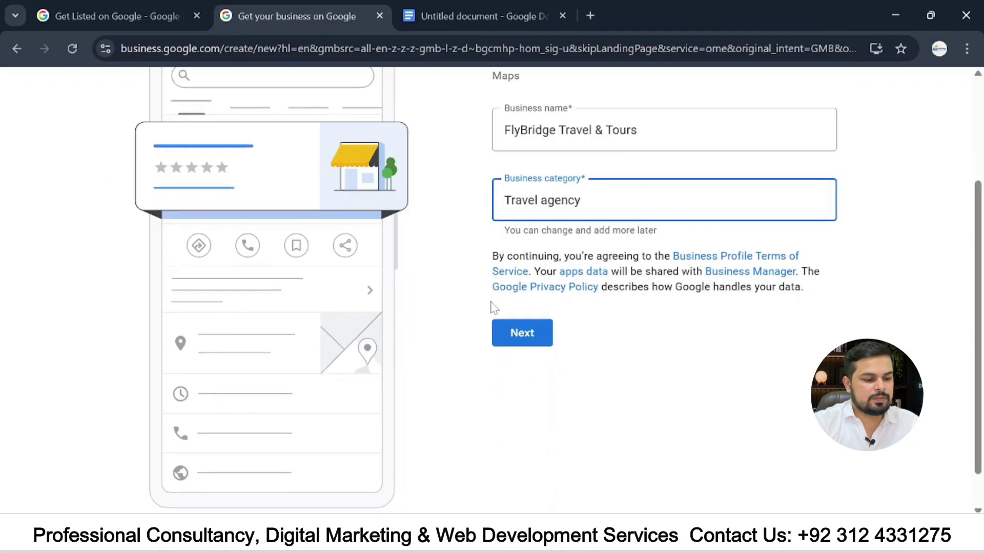
pyautogui.click(522, 333)
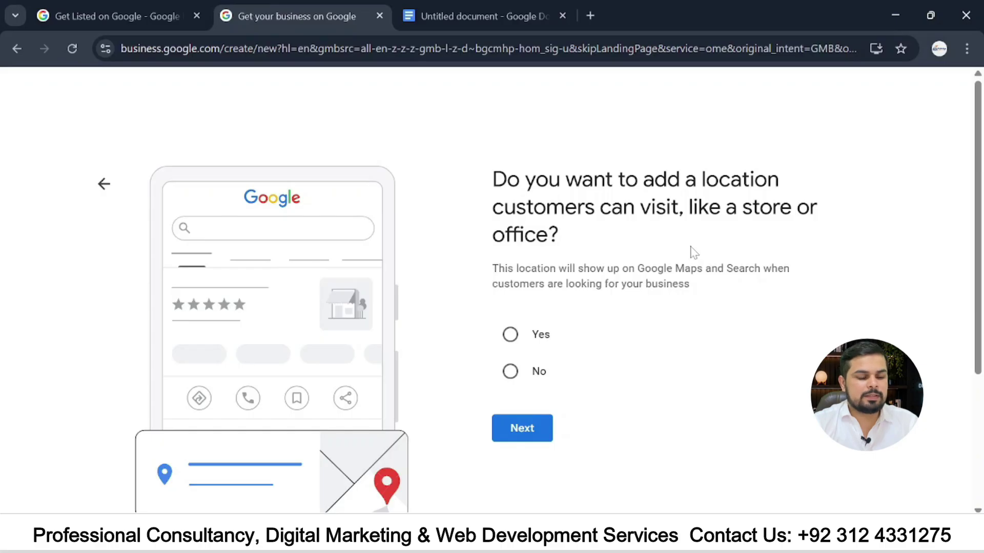
# Step: Answer Yes to having a visitable location and accept the saved address suggestion
pyautogui.click(510, 339)
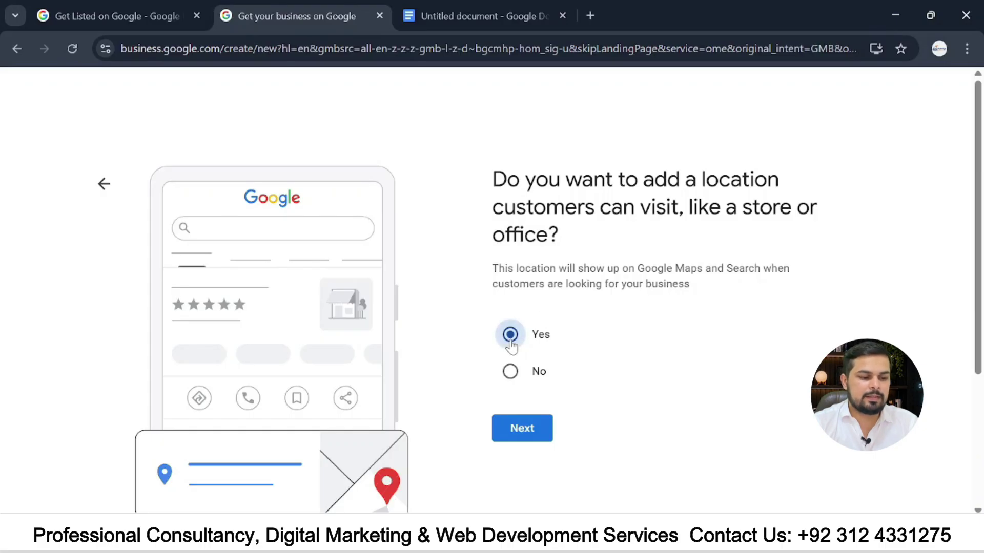
pyautogui.click(528, 429)
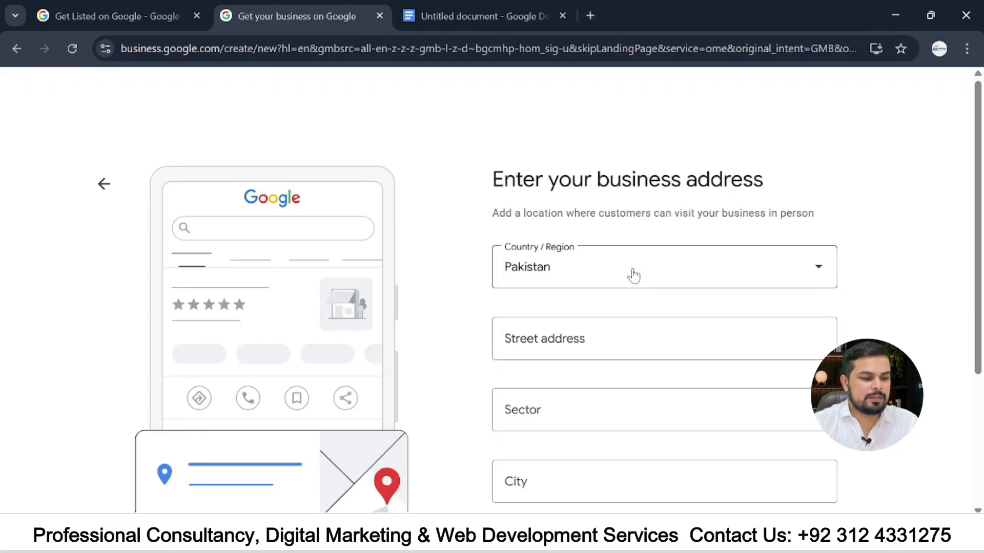
pyautogui.scroll(-1, 641, 312)
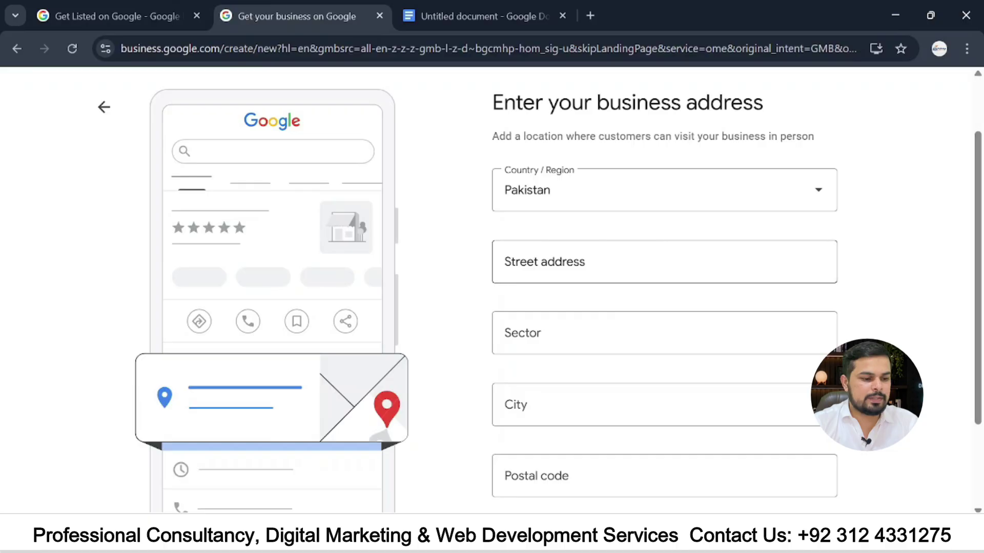
pyautogui.click(646, 262)
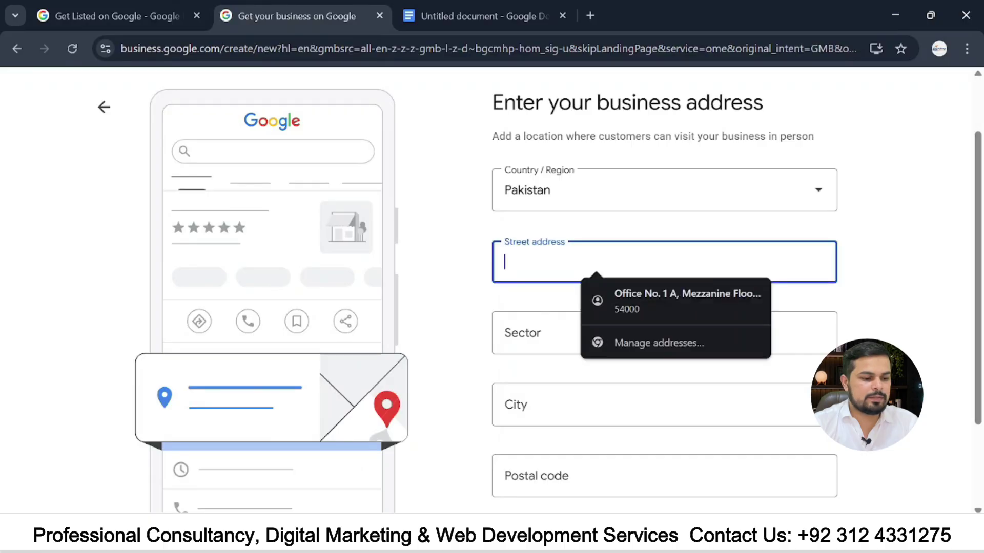
pyautogui.click(657, 302)
# Step: Copy the full office address line from the notes document
pyautogui.click(476, 16)
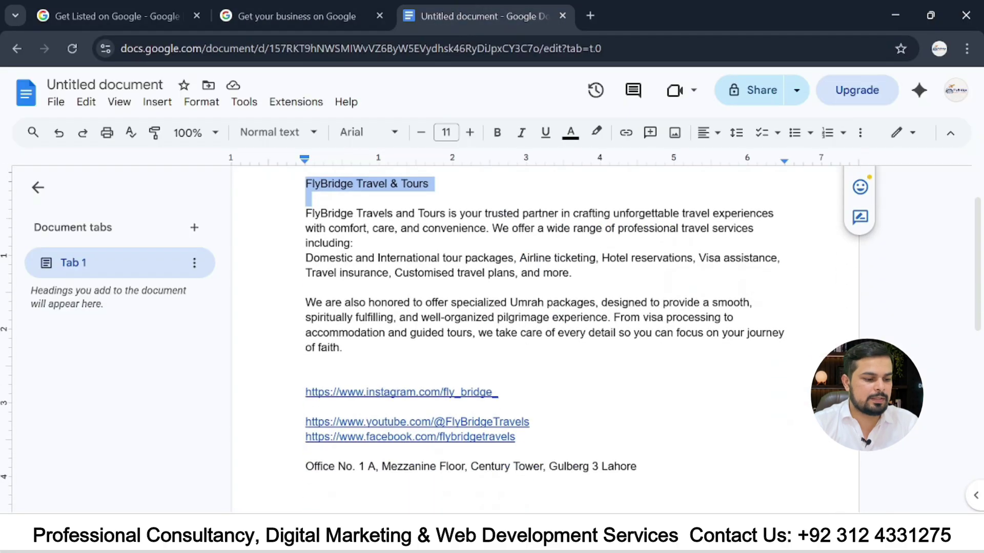
pyautogui.scroll(-2, 543, 307)
pyautogui.doubleClick(569, 388)
pyautogui.moveTo(569, 388); pyautogui.dragTo(307, 300)
pyautogui.click(558, 388)
pyautogui.doubleClick(568, 388)
pyautogui.moveTo(637, 388); pyautogui.dragTo(305, 388)
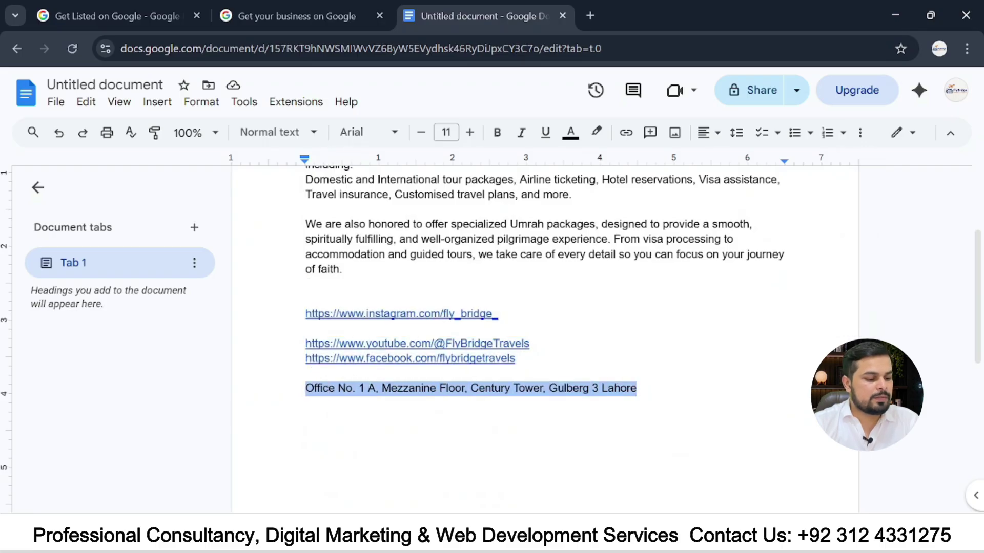
# Step: Paste the office address over the street field, confirm the city is Lahore, and submit
pyautogui.click(309, 17)
pyautogui.tripleClick(653, 262)
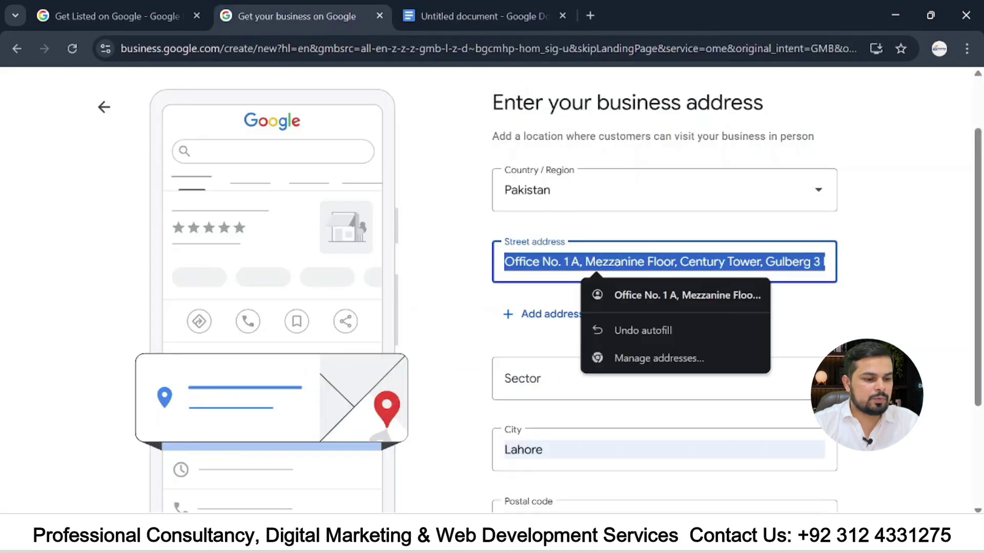
pyautogui.hotkey('ctrl', 'v')
pyautogui.scroll(-3, 615, 322)
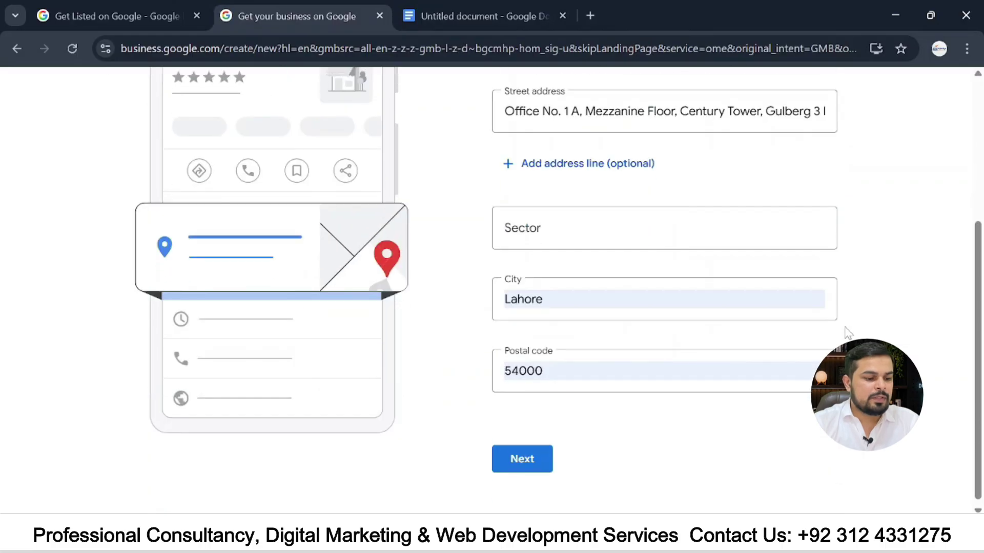
pyautogui.click(613, 316)
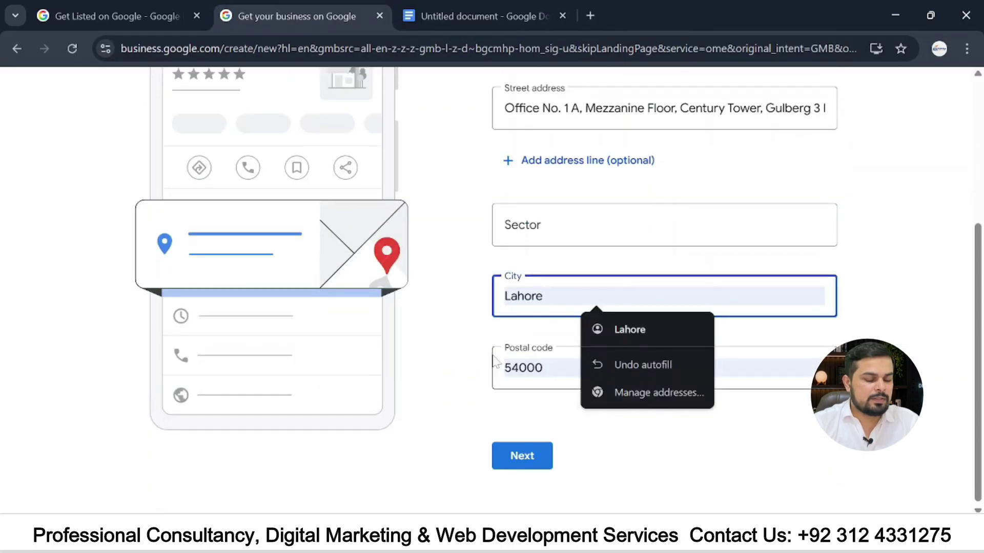
pyautogui.click(441, 400)
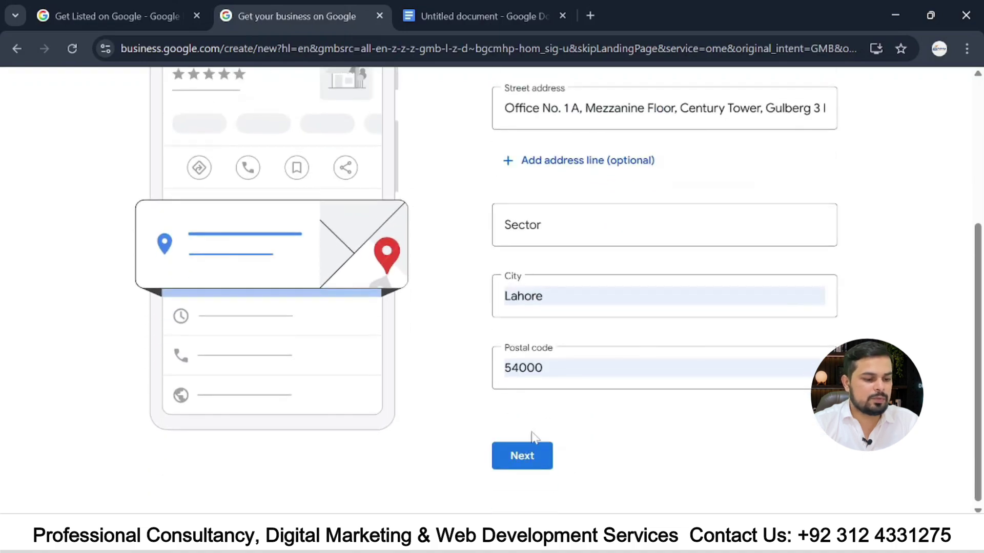
pyautogui.click(524, 456)
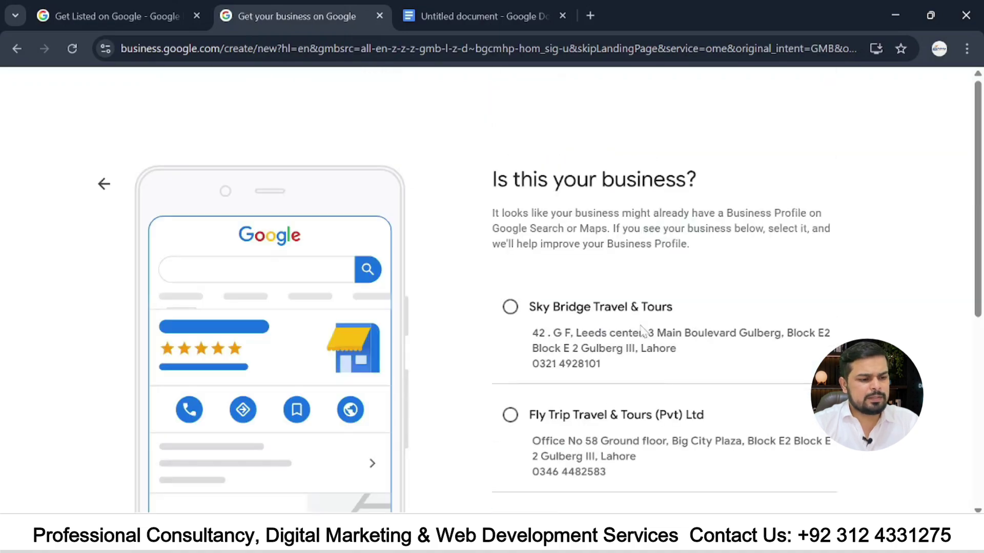
# Step: Review the suggested existing listings and choose 'None of these'
pyautogui.scroll(-2, 721, 244)
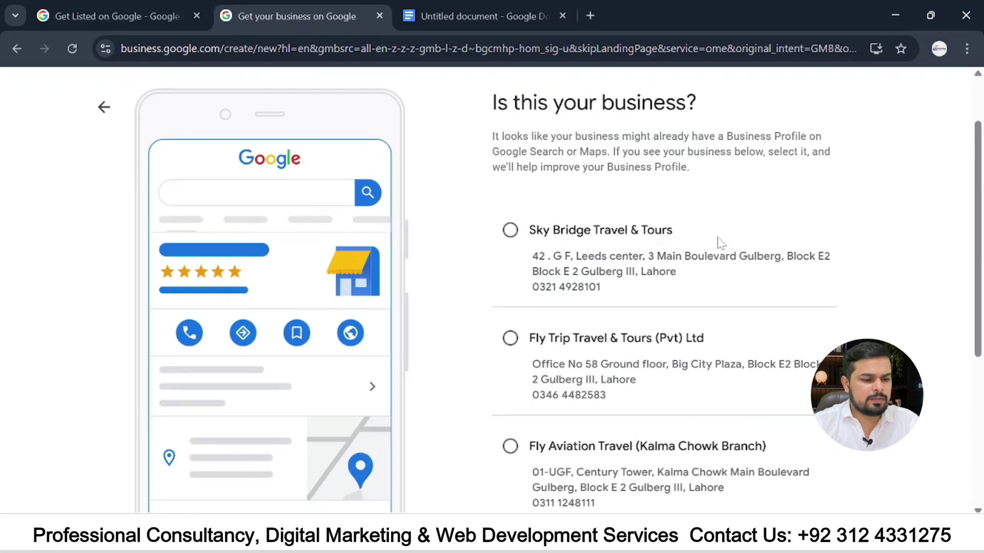
pyautogui.scroll(-2, 720, 244)
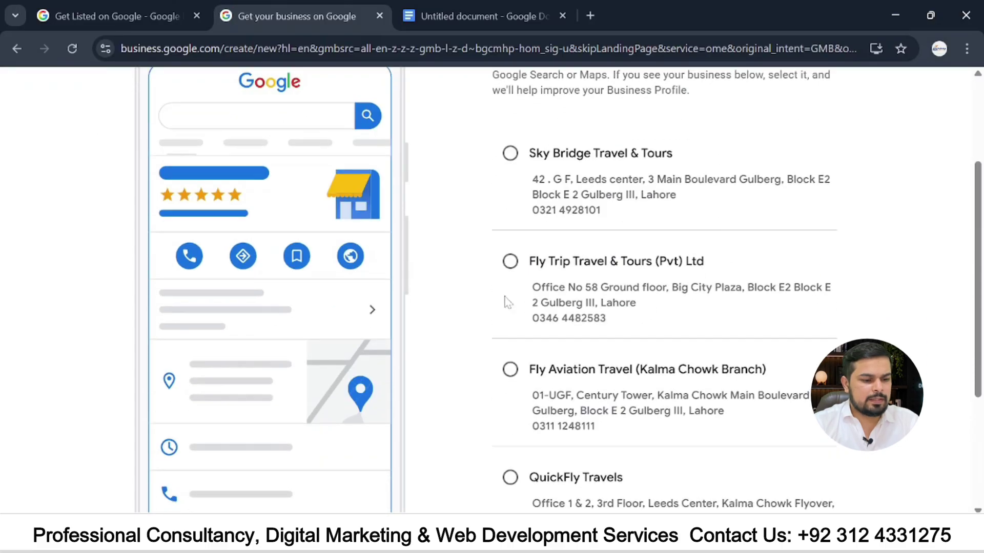
pyautogui.scroll(-4, 606, 272)
pyautogui.scroll(6, 603, 403)
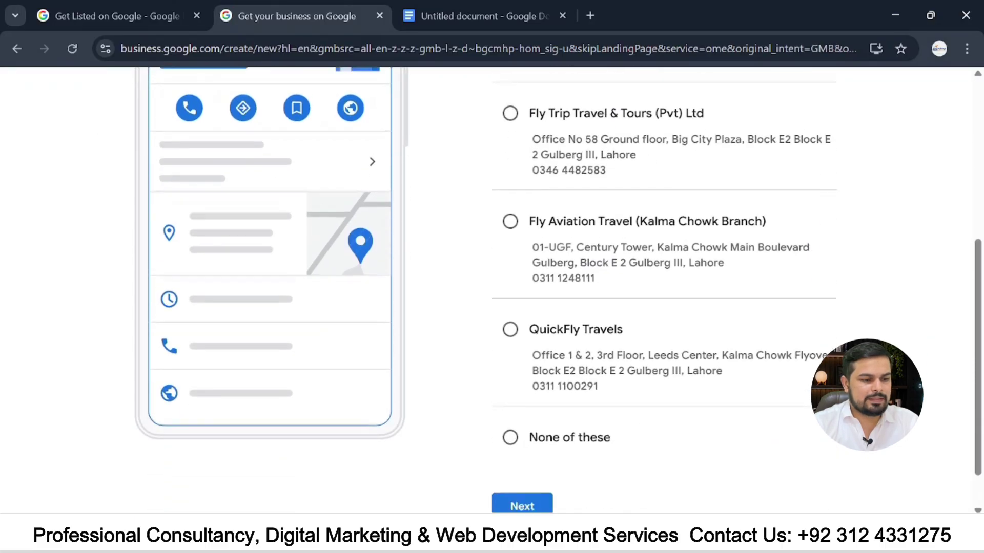
pyautogui.scroll(-4, 649, 252)
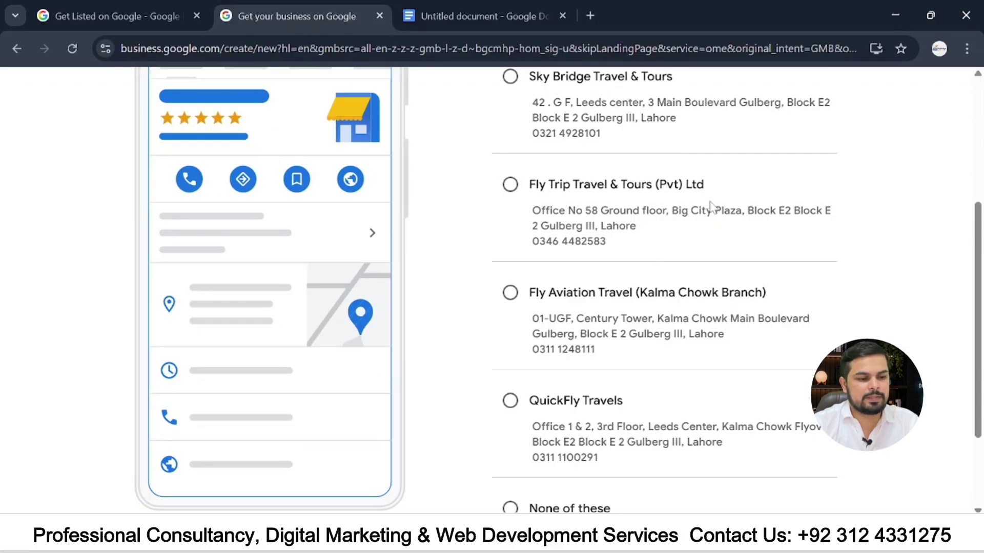
pyautogui.scroll(-3, 674, 289)
pyautogui.click(510, 387)
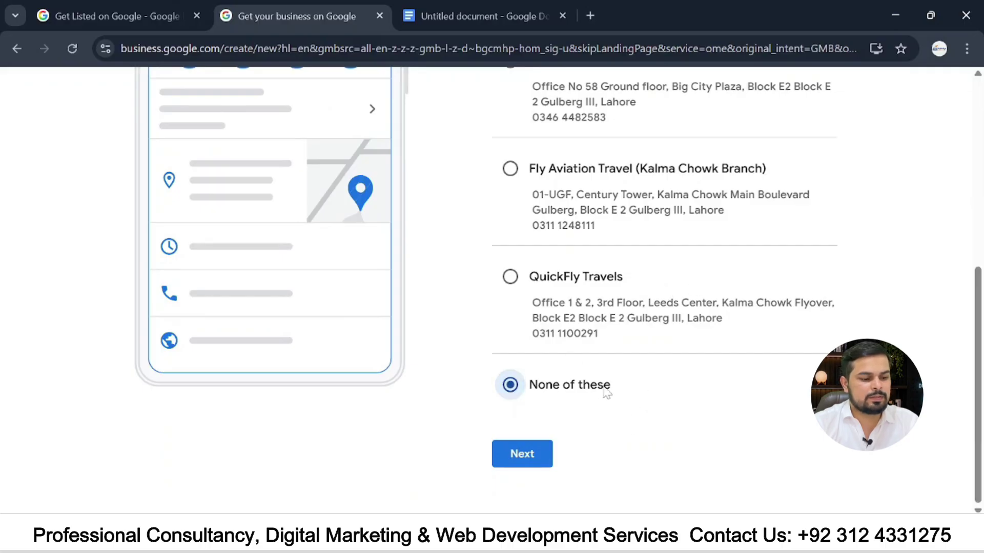
pyautogui.click(505, 456)
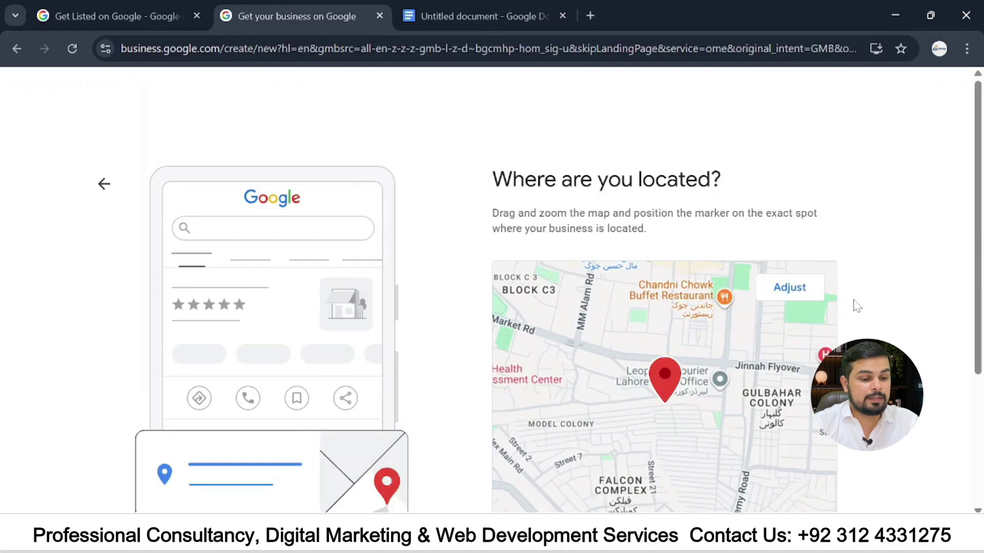
# Step: Zoom the page out, unlock the map and pan it toward the business area
pyautogui.scroll(-2, 856, 305)
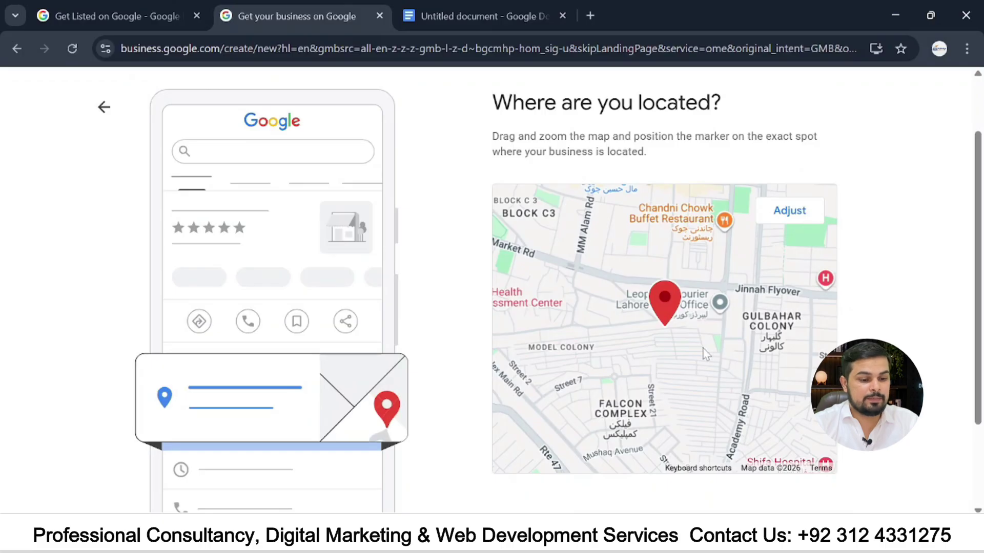
pyautogui.hotkey('ctrl', '-')
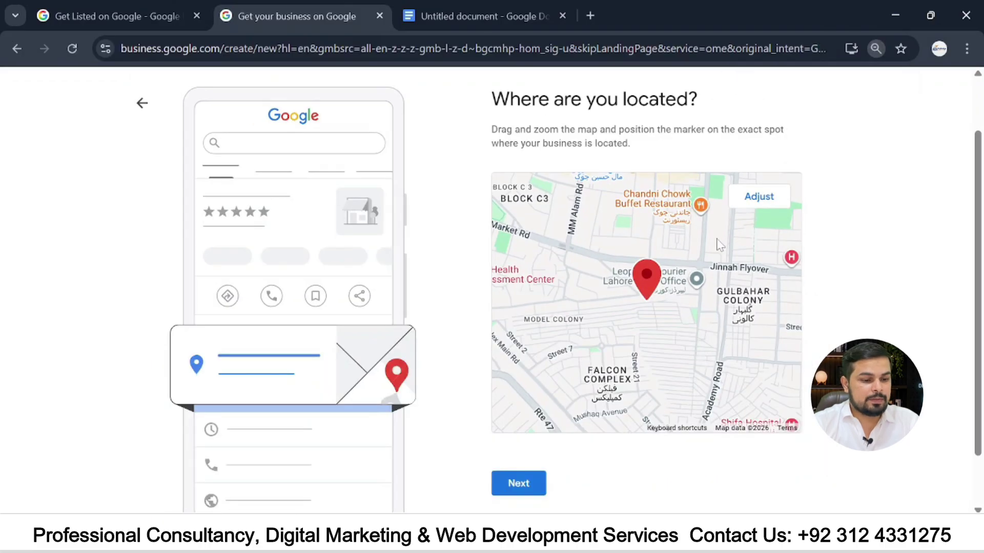
pyautogui.click(759, 197)
pyautogui.moveTo(669, 305); pyautogui.dragTo(704, 352)
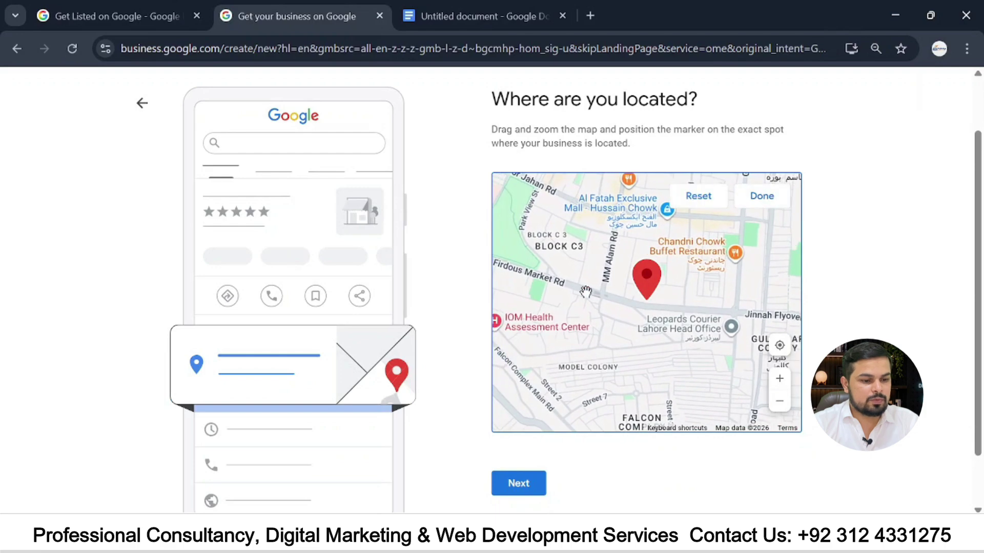
pyautogui.moveTo(587, 292)
pyautogui.mouseDown()
pyautogui.moveTo(605, 313)
pyautogui.moveTo(629, 320)
pyautogui.mouseUp()
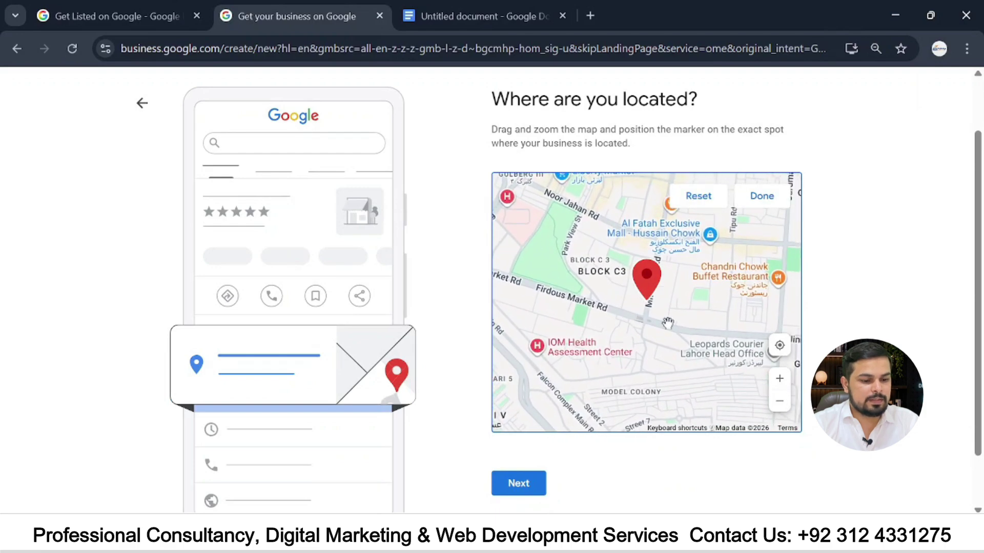
pyautogui.scroll(-5, 629, 320)
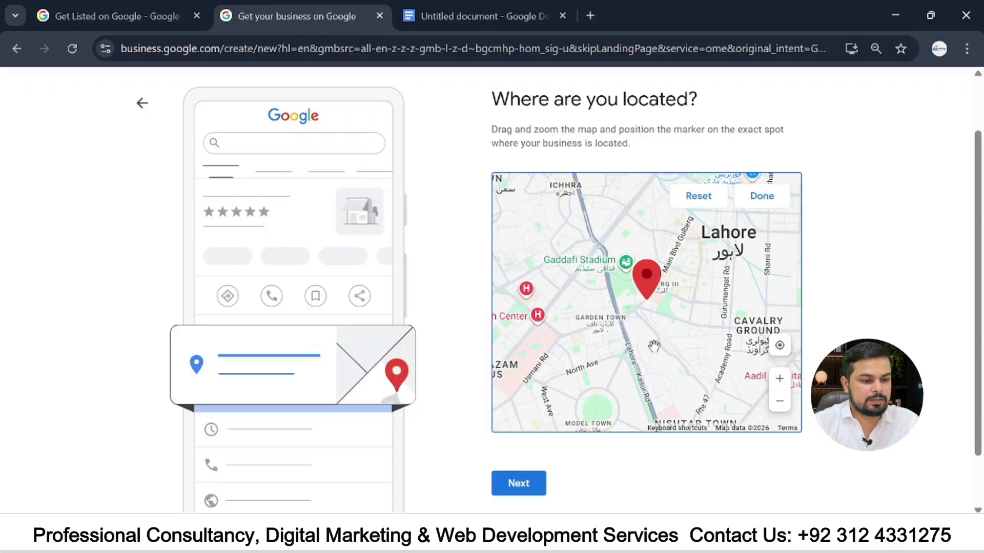
pyautogui.moveTo(648, 345); pyautogui.dragTo(691, 327)
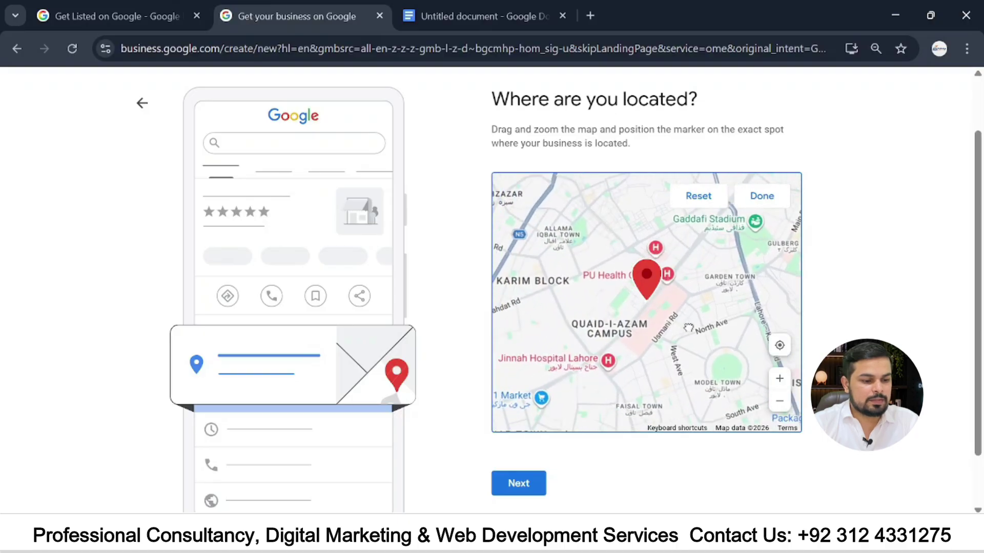
pyautogui.moveTo(564, 331)
pyautogui.mouseDown()
pyautogui.moveTo(661, 320)
pyautogui.moveTo(668, 279)
pyautogui.mouseUp()
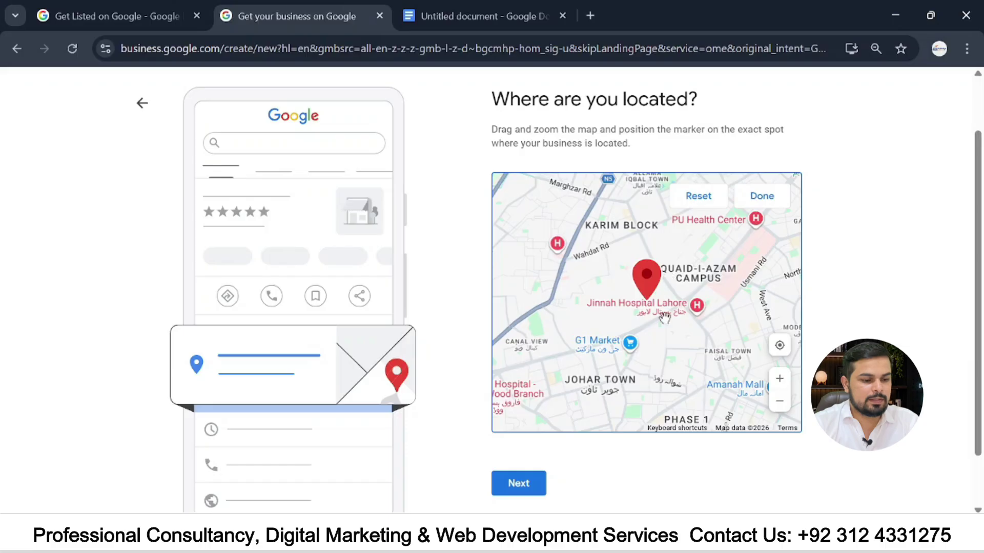
pyautogui.moveTo(709, 329); pyautogui.dragTo(641, 337)
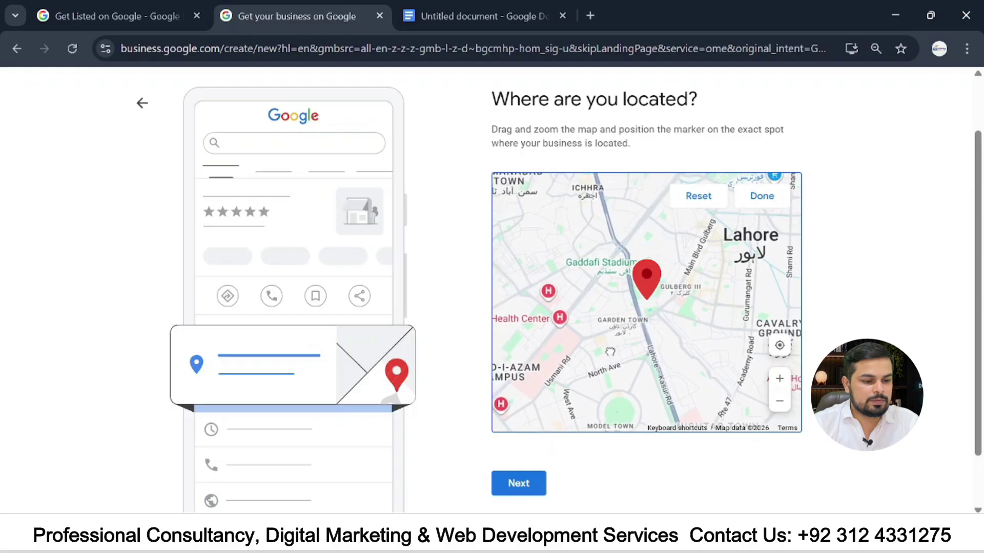
# Step: Place the marker on Main Boulevard Gulberg, Lahore, and confirm the pinned location
pyautogui.scroll(5, 649, 307)
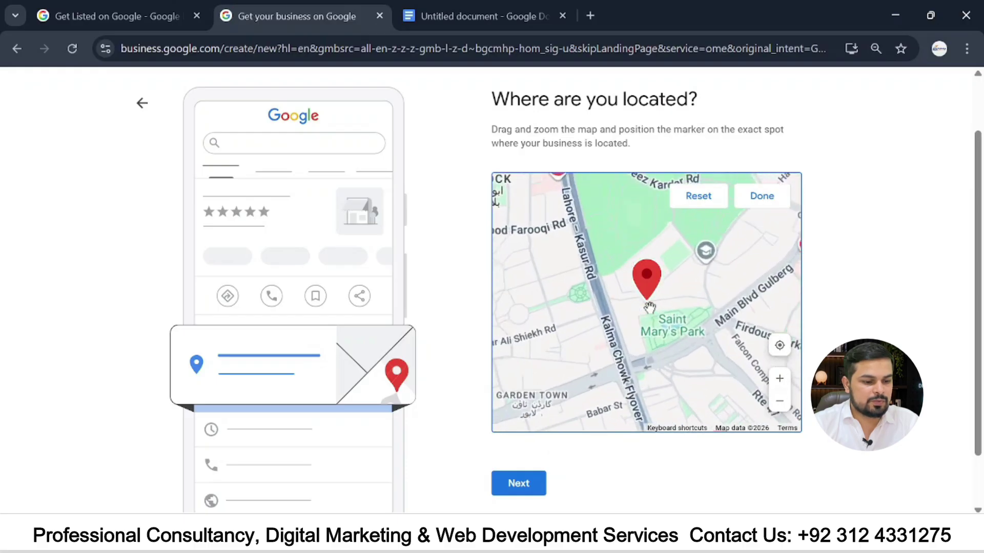
pyautogui.moveTo(608, 354); pyautogui.dragTo(634, 285)
pyautogui.scroll(2, 652, 361)
pyautogui.scroll(3, 653, 360)
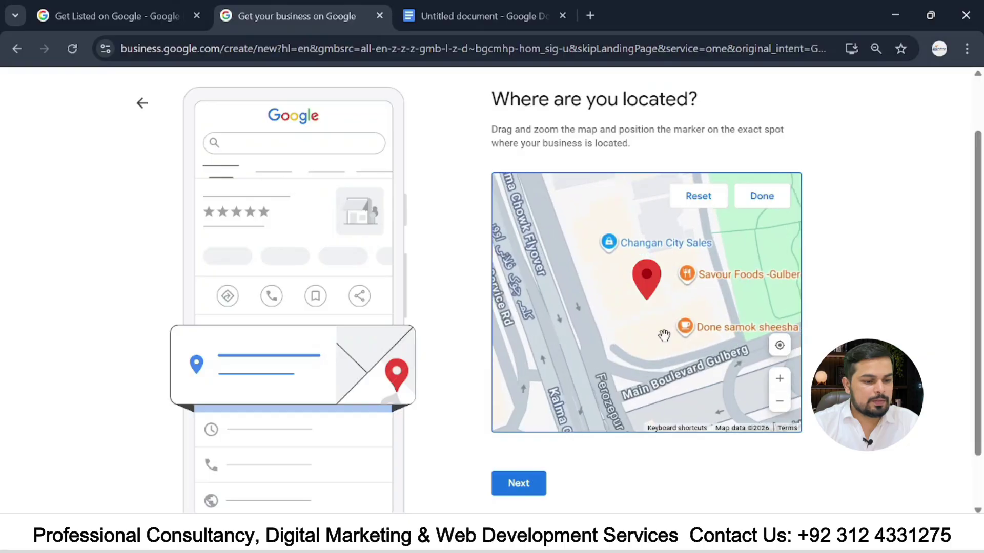
pyautogui.moveTo(653, 350)
pyautogui.mouseDown()
pyautogui.moveTo(634, 292)
pyautogui.moveTo(673, 316)
pyautogui.moveTo(686, 311)
pyautogui.mouseUp()
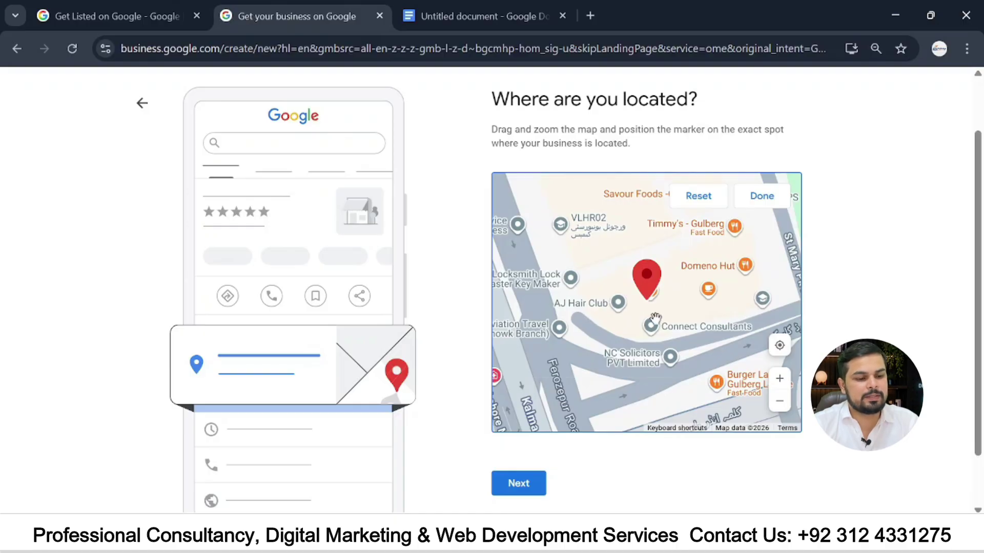
pyautogui.click(519, 488)
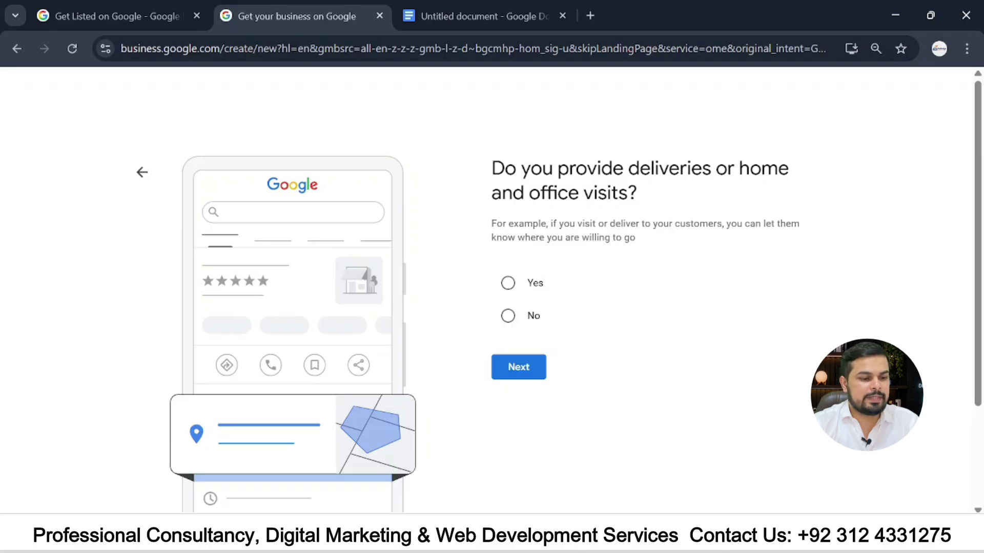
# Step: Answer Yes to deliveries or visits and add Lahore, Pakistan as a service area
pyautogui.click(508, 283)
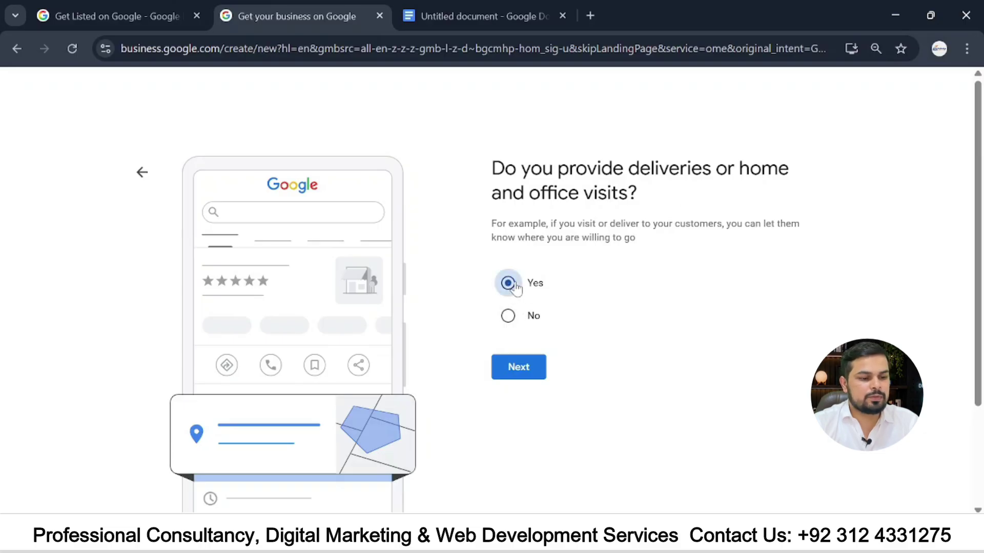
pyautogui.click(518, 378)
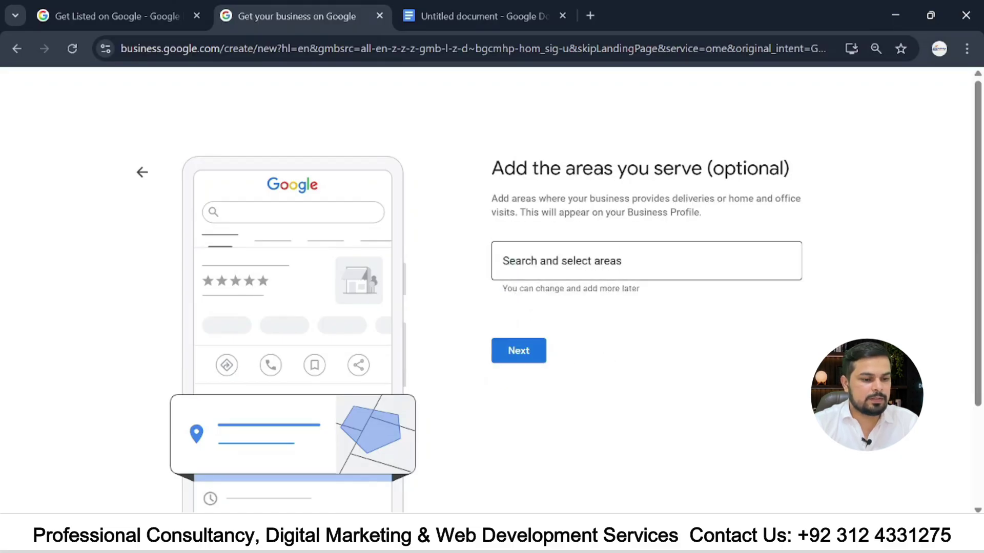
pyautogui.click(615, 262)
pyautogui.write('Manhattan, New York')
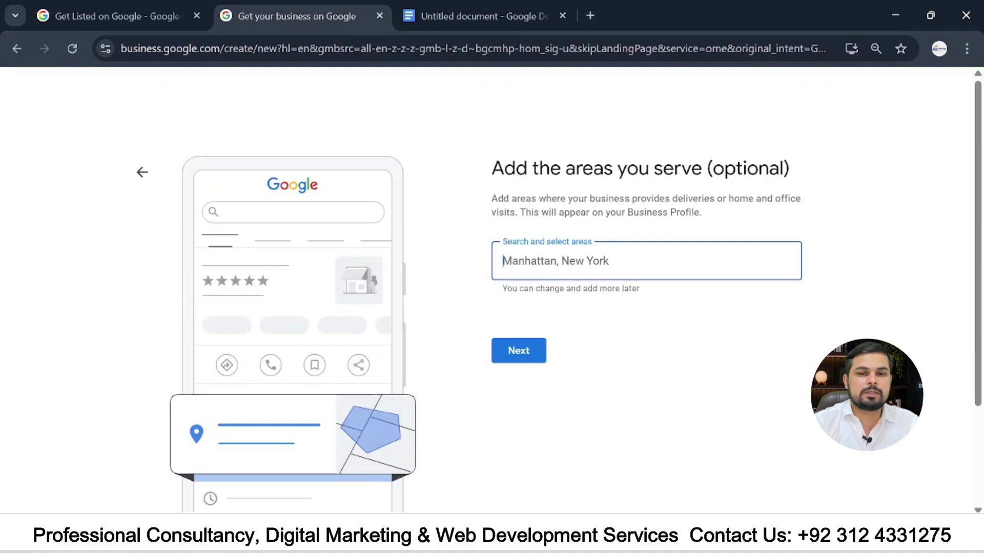
pyautogui.hotkey('ctrl', 'a')
pyautogui.write('L')
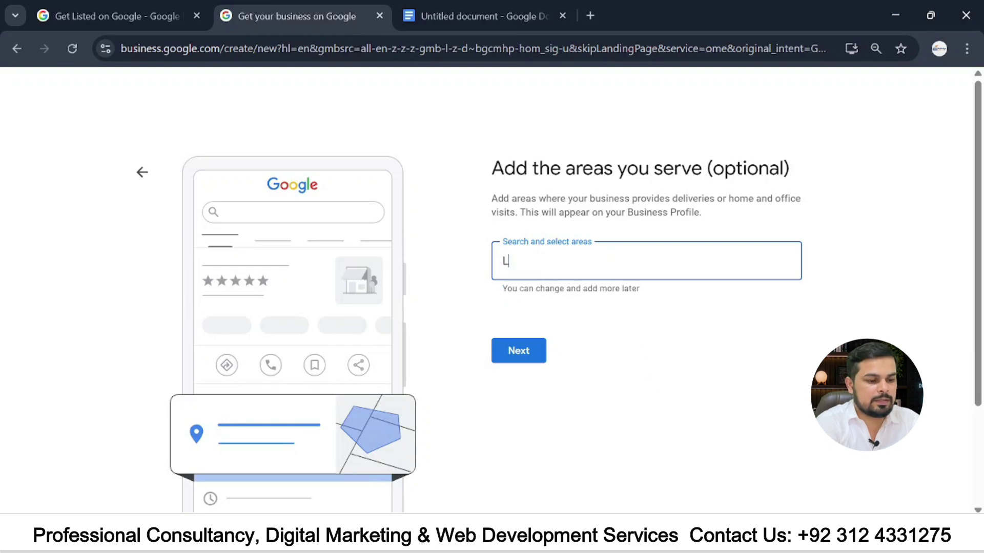
pyautogui.write('ah')
pyautogui.press('BackSpace')
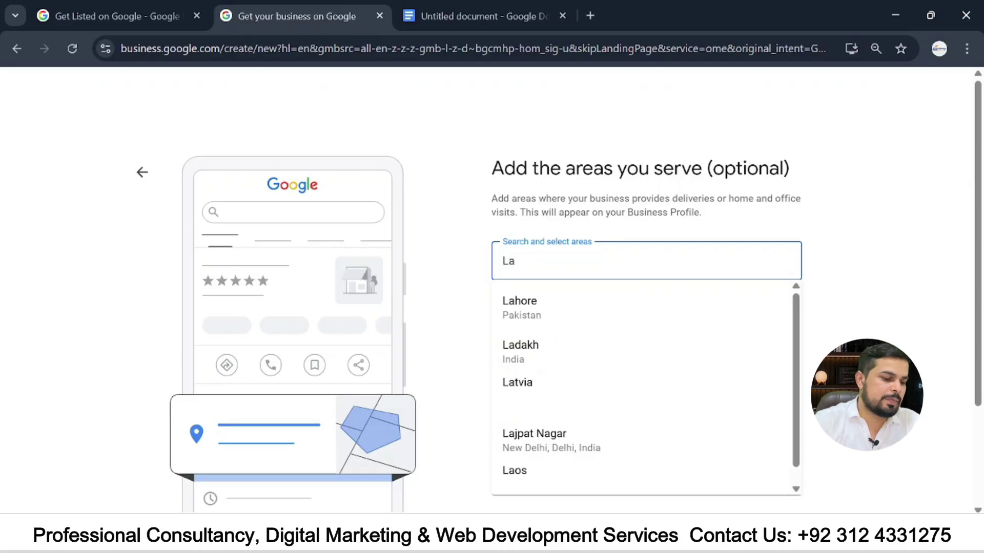
pyautogui.click(577, 302)
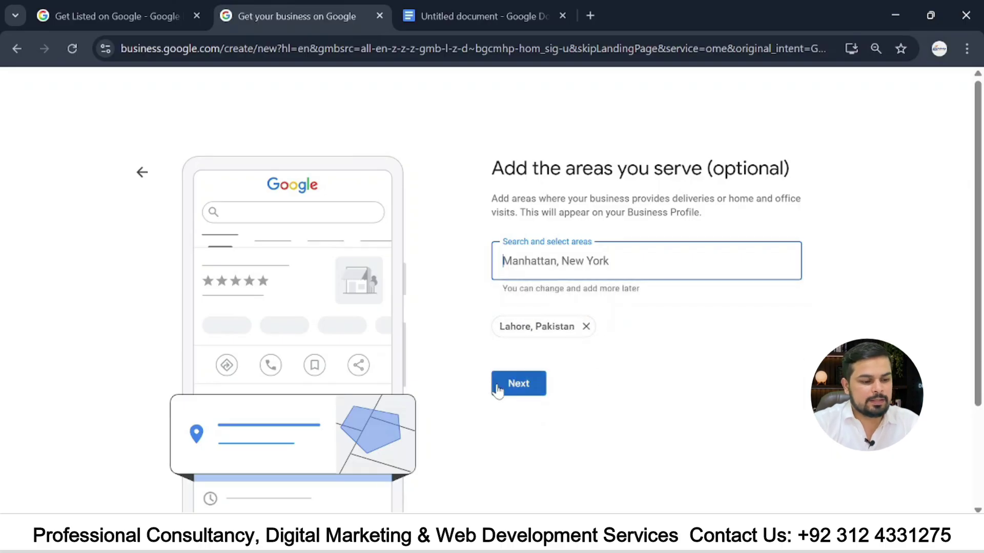
pyautogui.click(519, 388)
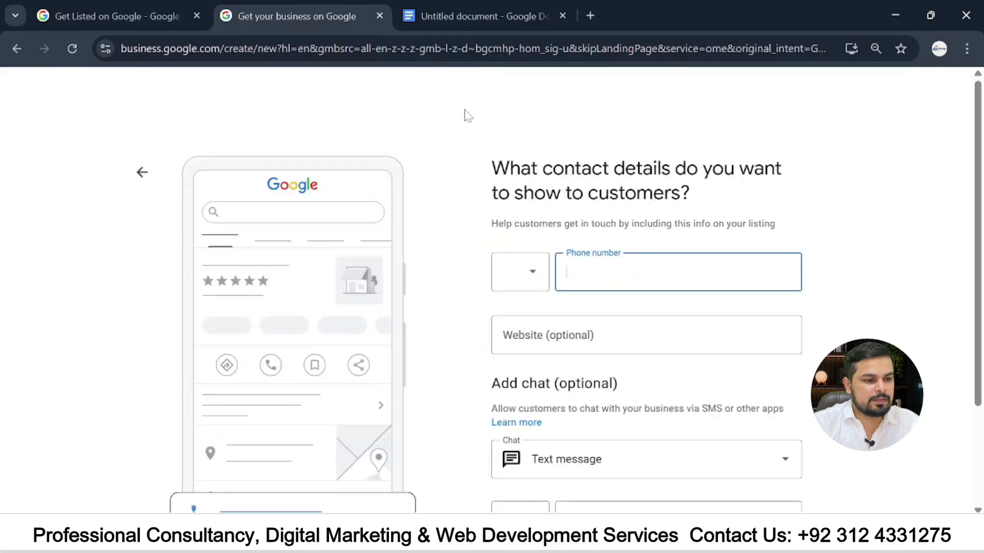
# Step: Enter the business phone number from the notes with Pakistan's +92 dialling code
pyautogui.click(466, 14)
pyautogui.scroll(3, 513, 333)
pyautogui.scroll(-2, 513, 333)
pyautogui.scroll(3, 512, 333)
pyautogui.click(285, 14)
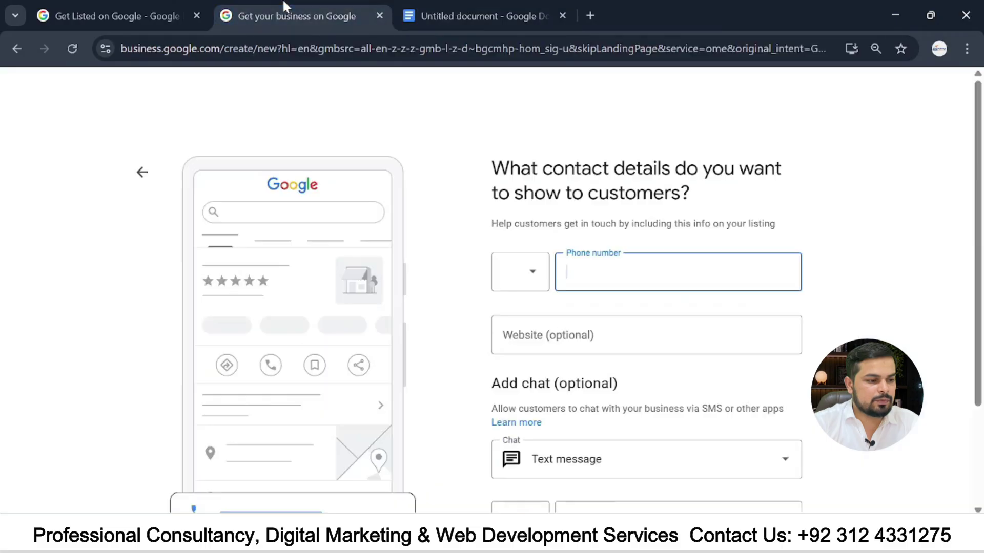
pyautogui.click(532, 272)
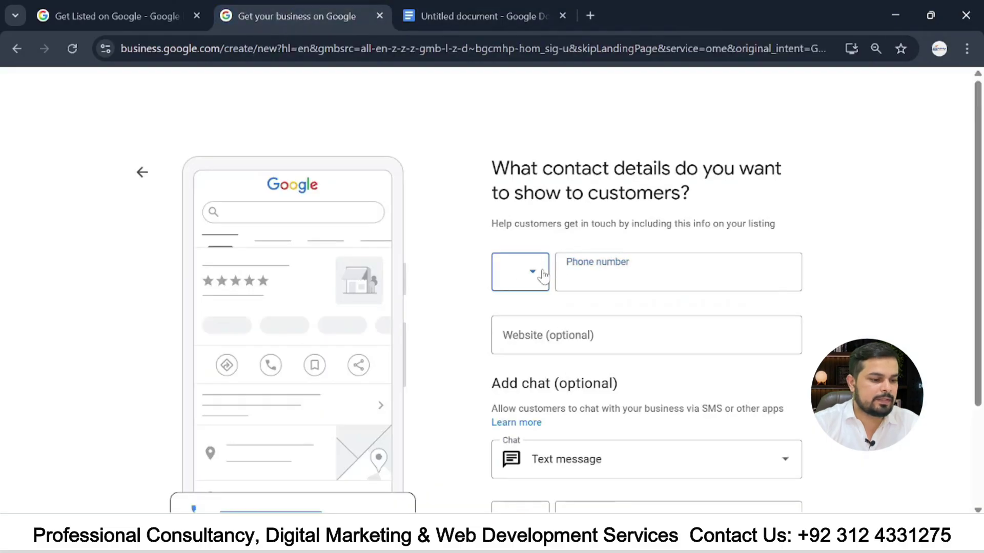
pyautogui.click(561, 314)
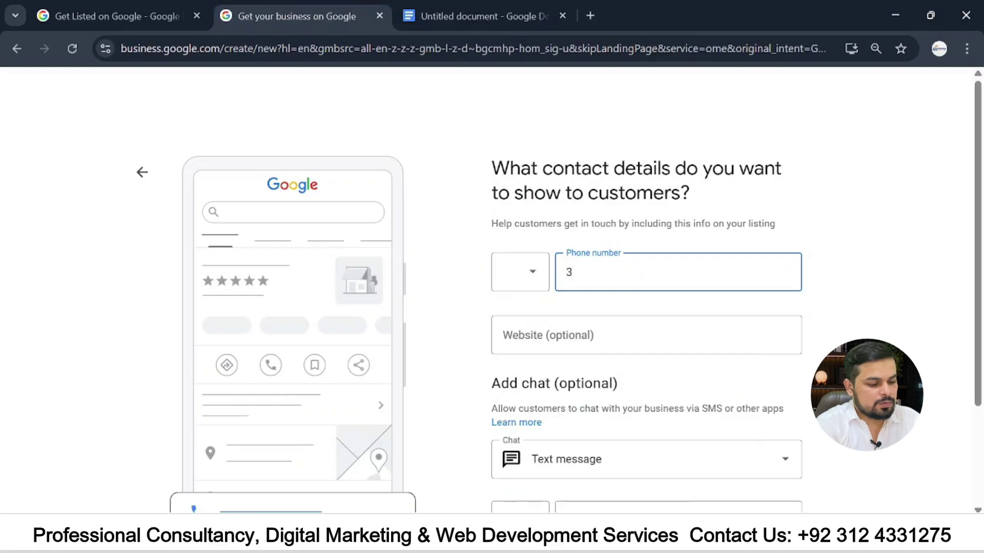
pyautogui.click(589, 335)
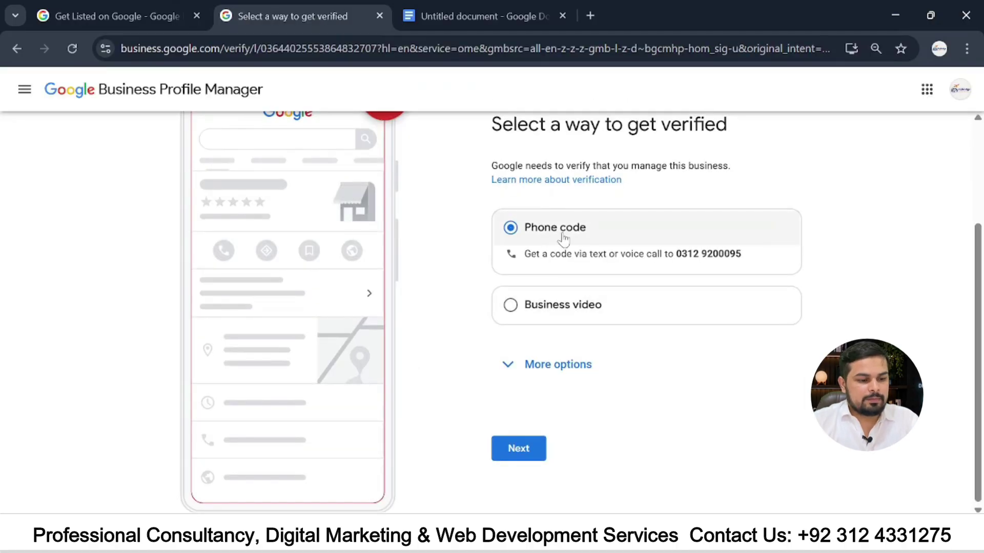
# Step: Verify the business via a text-message phone code, entering the received 6-digit code
pyautogui.click(519, 364)
pyautogui.click(518, 426)
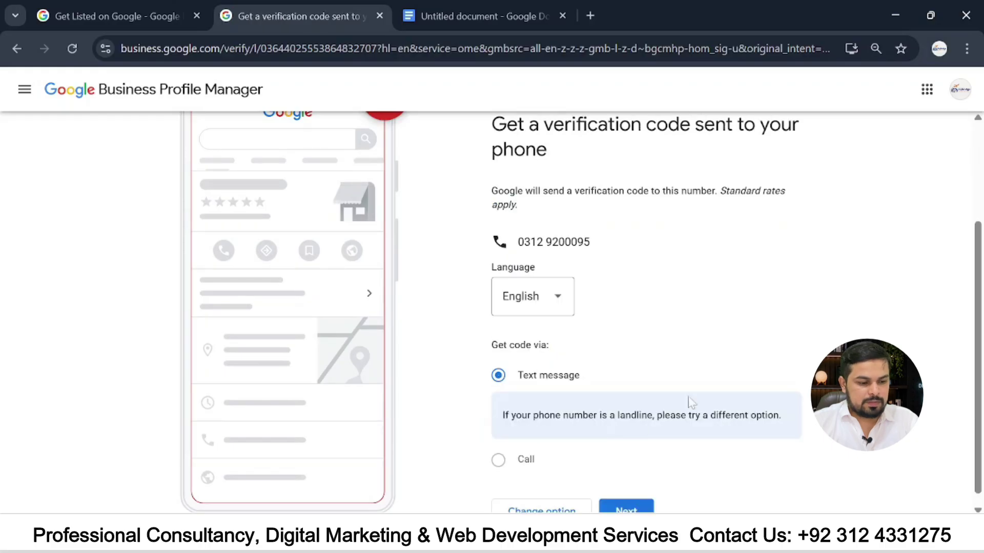
pyautogui.scroll(-1, 689, 395)
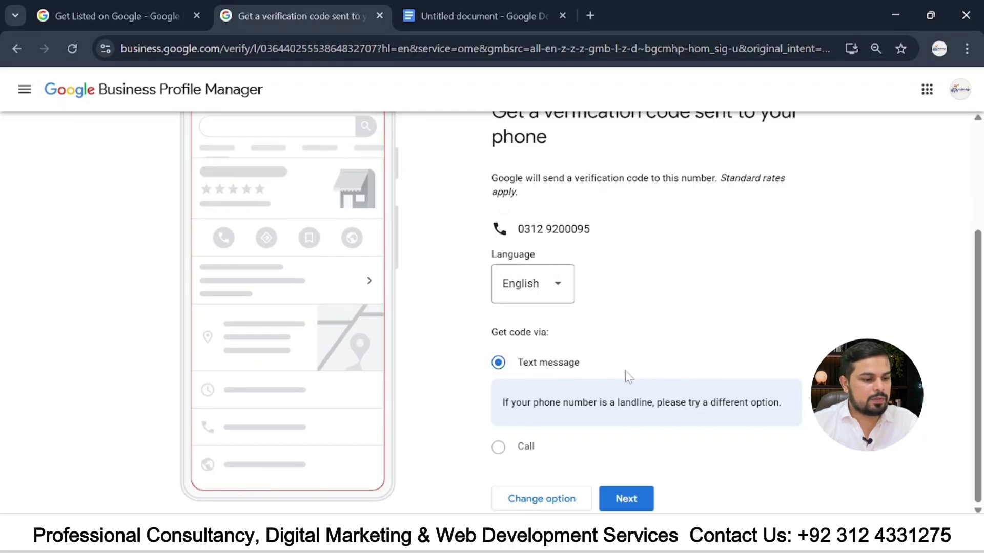
pyautogui.click(636, 500)
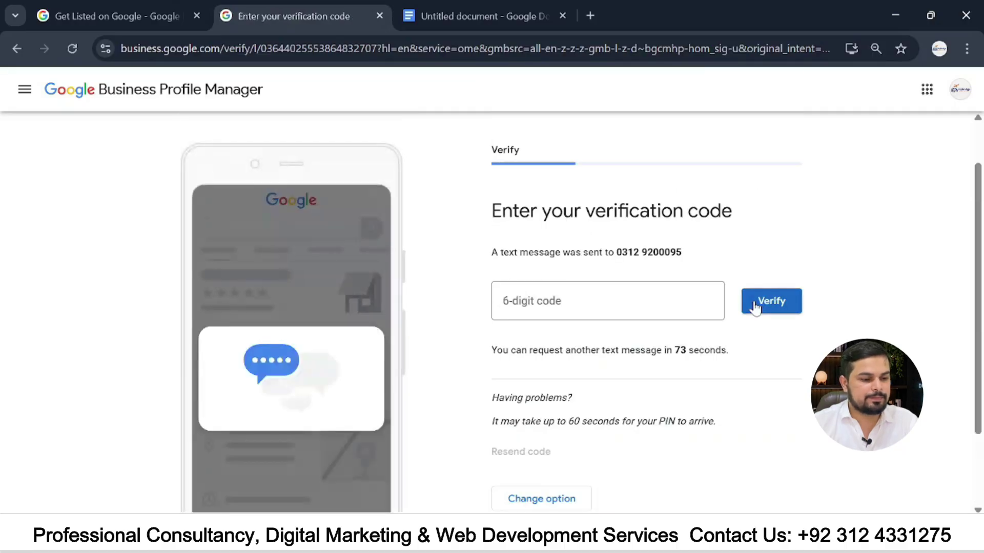
pyautogui.click(609, 305)
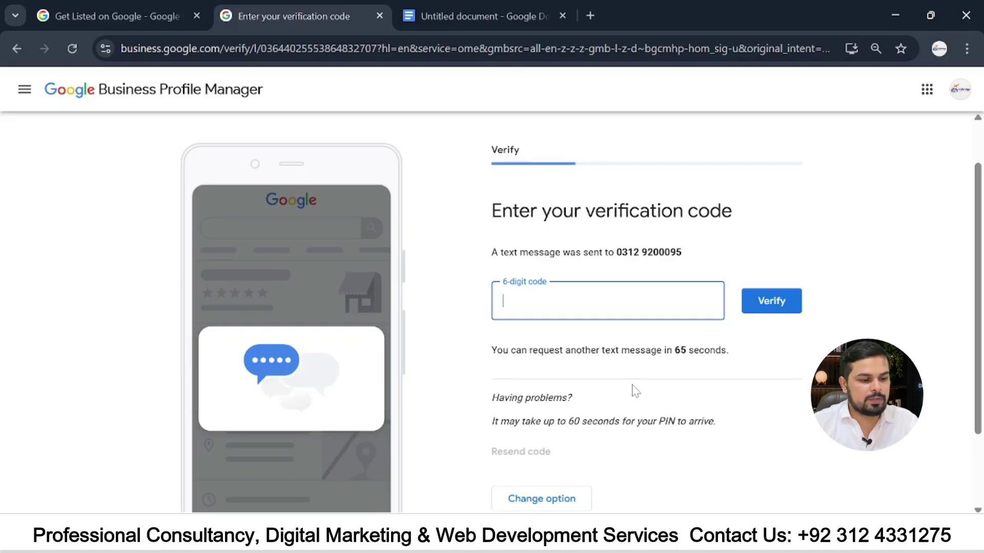
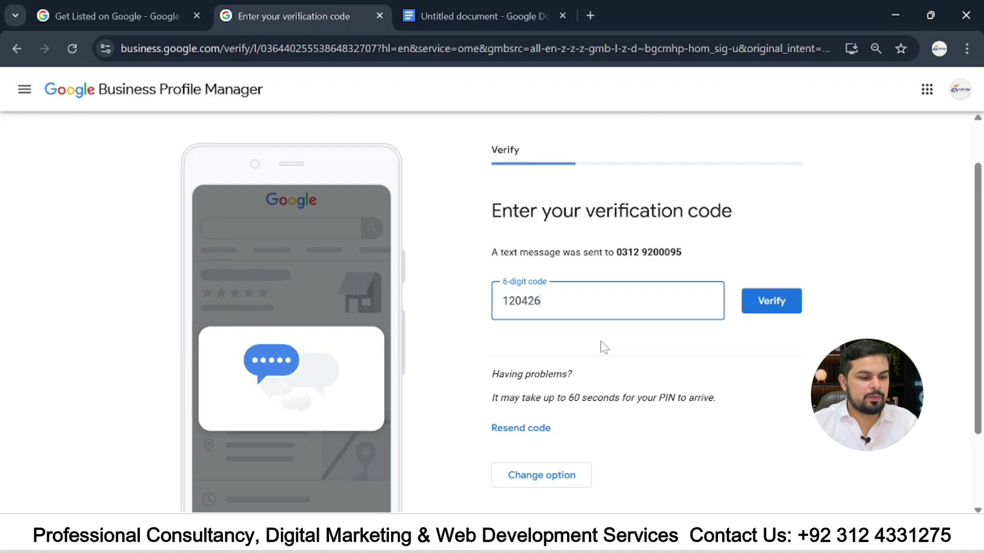
pyautogui.click(758, 307)
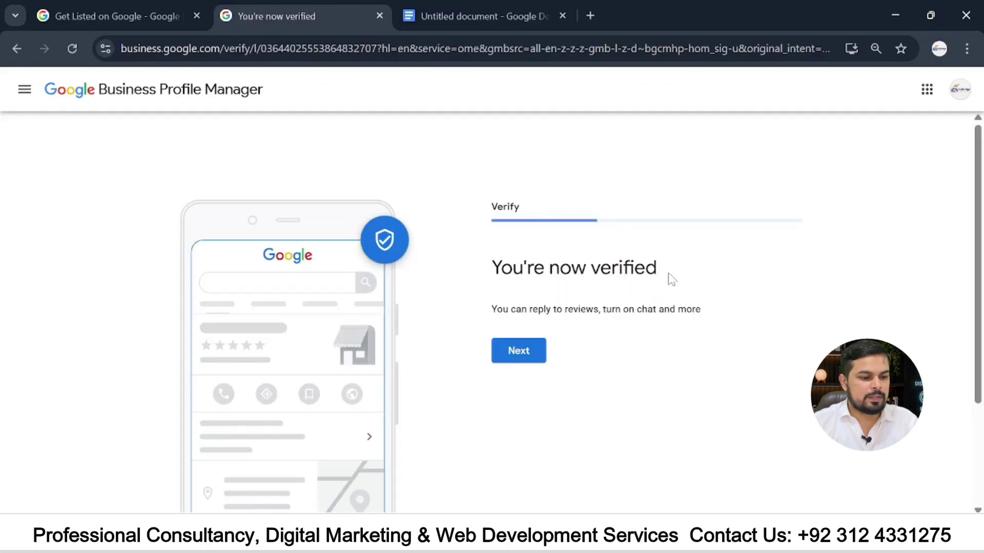
pyautogui.click(538, 357)
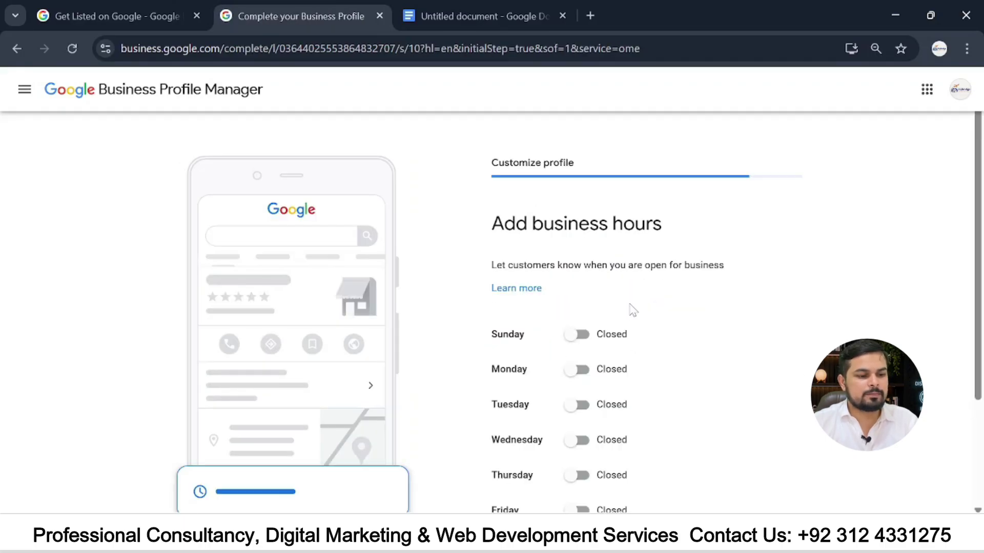
# Step: Mark Monday through Saturday as open, leaving Sunday closed
pyautogui.scroll(-2, 673, 345)
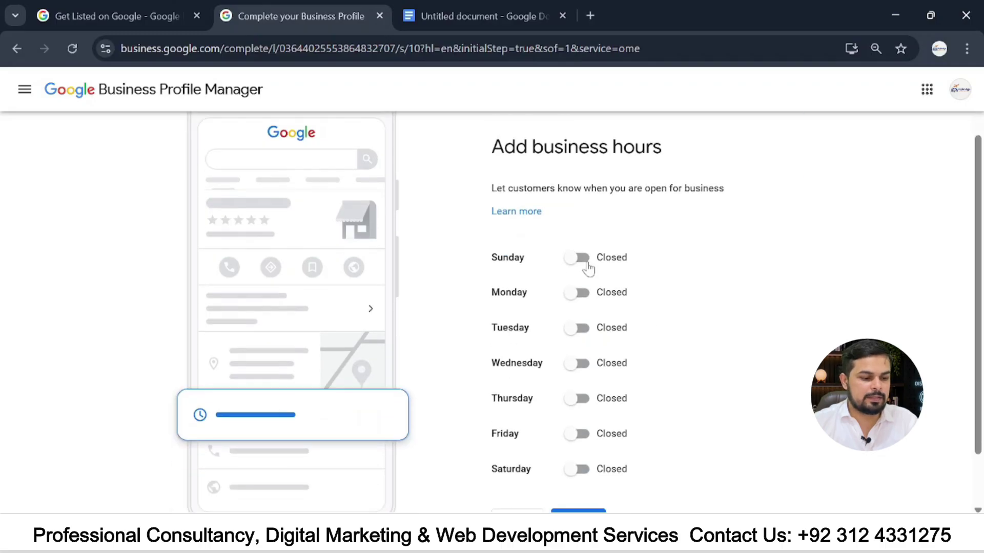
pyautogui.click(579, 292)
pyautogui.click(581, 351)
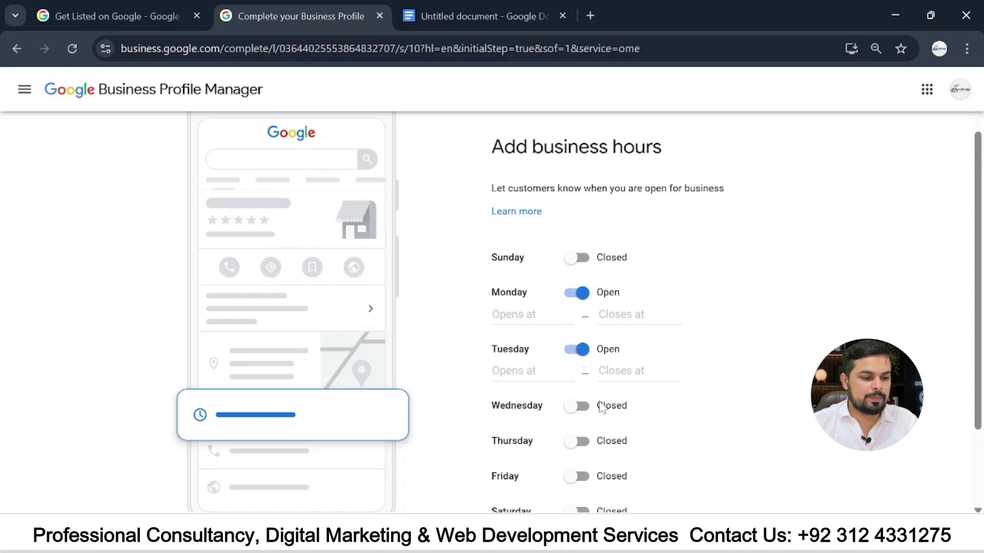
pyautogui.click(579, 408)
pyautogui.scroll(-3, 614, 390)
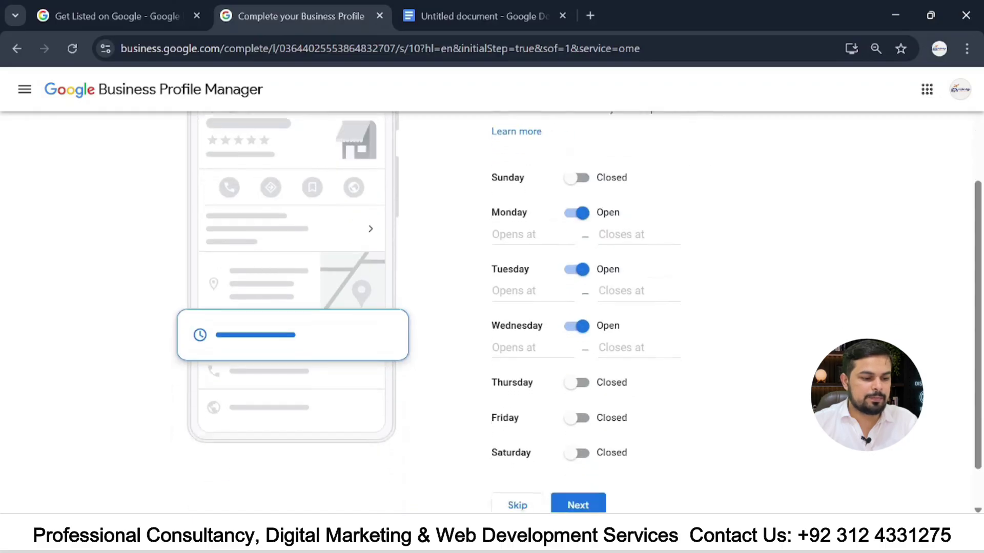
pyautogui.click(579, 331)
pyautogui.click(579, 387)
pyautogui.click(577, 444)
pyautogui.scroll(2, 484, 197)
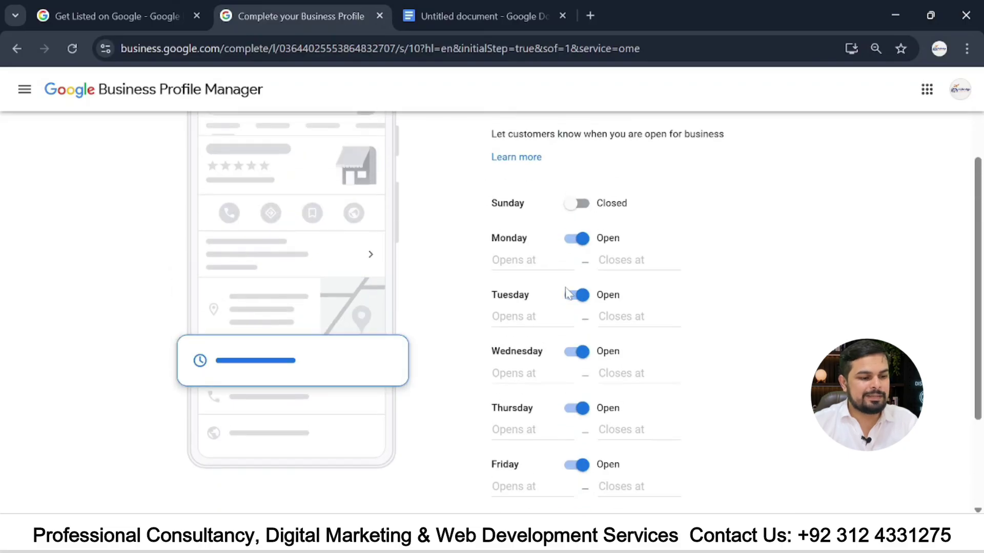
# Step: Set Monday's hours to 9:00 AM – 6:00 PM
pyautogui.click(528, 260)
pyautogui.scroll(-2, 537, 333)
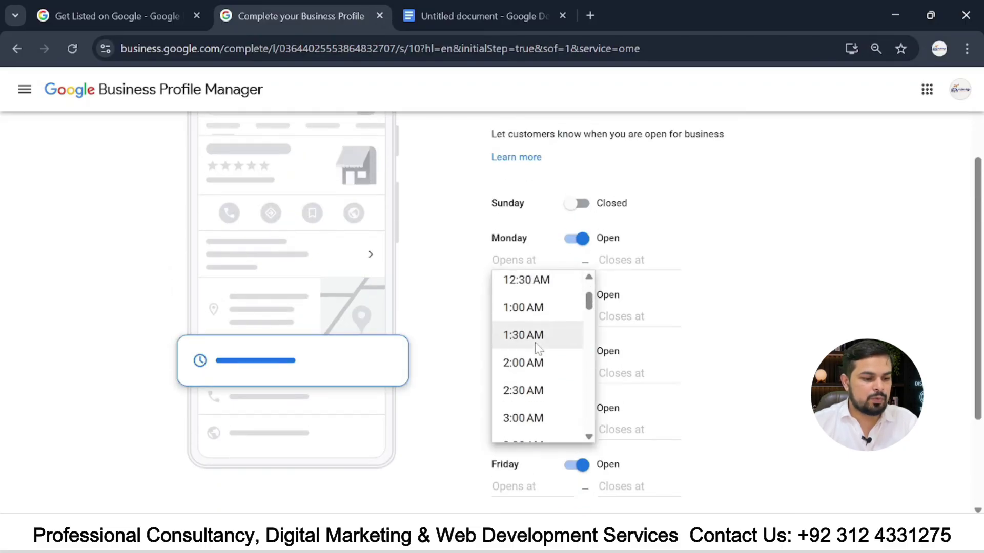
pyautogui.scroll(-15, 537, 348)
pyautogui.scroll(7, 537, 348)
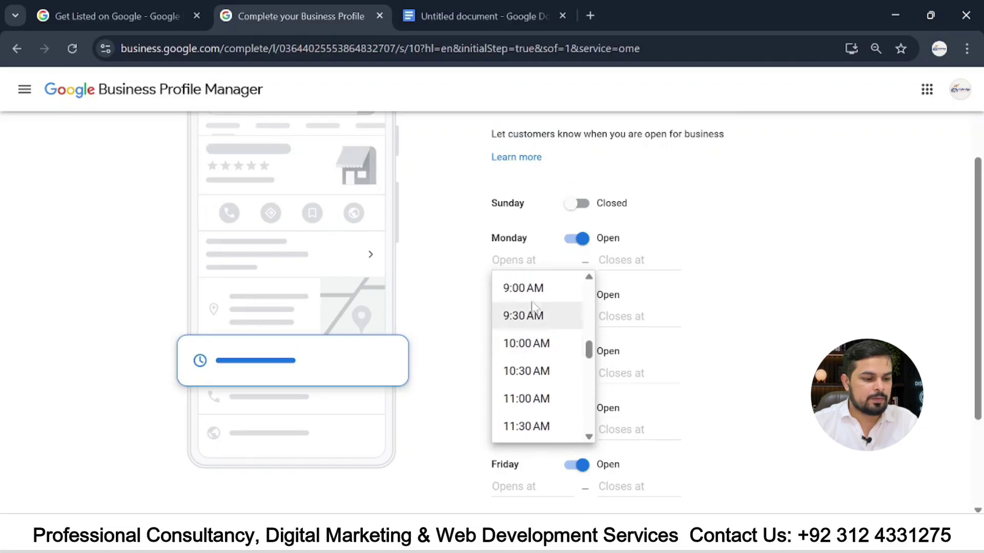
pyautogui.click(530, 288)
pyautogui.click(628, 260)
pyautogui.scroll(-10, 643, 346)
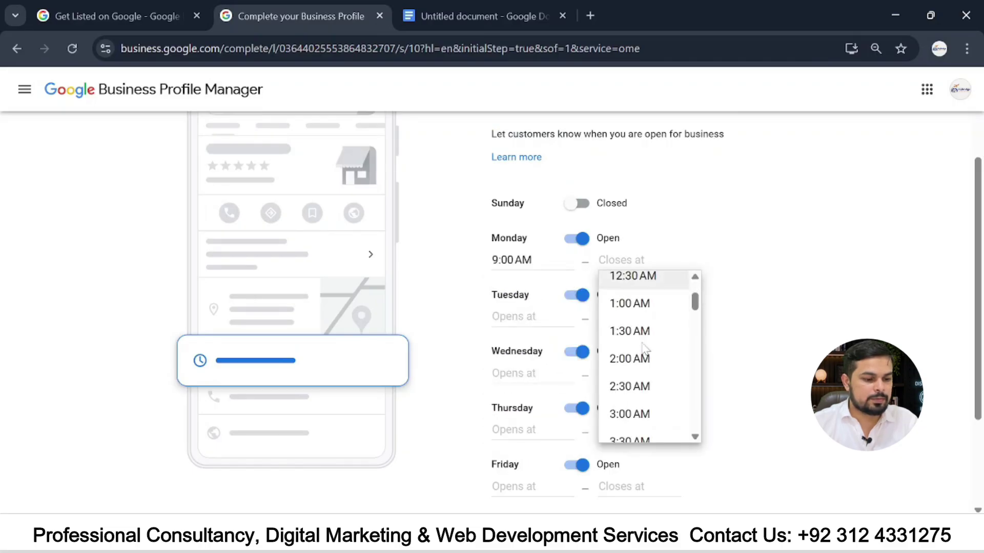
pyautogui.scroll(-7, 643, 348)
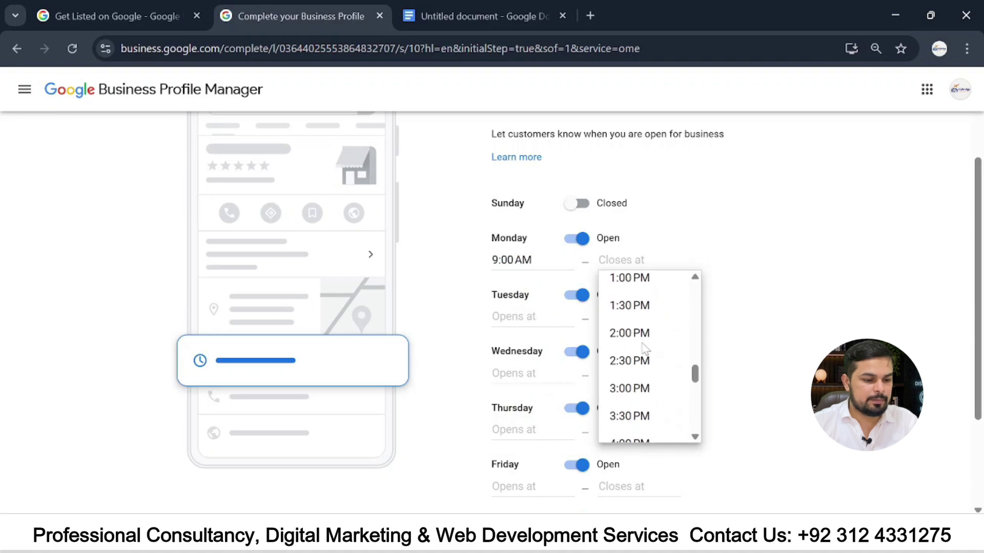
pyautogui.click(628, 326)
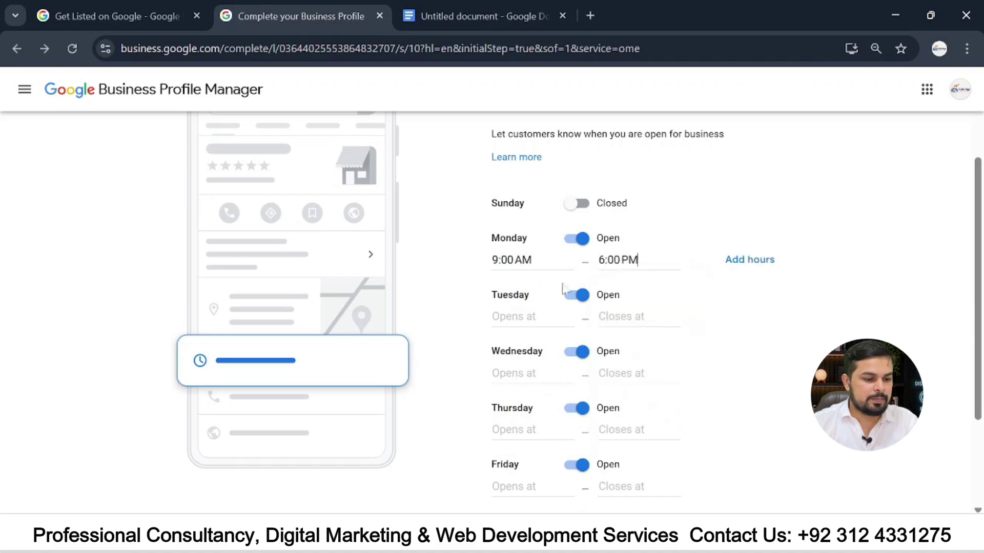
# Step: Paste 9:00 AM as the opening time for Tuesday through Saturday
pyautogui.click(511, 259)
pyautogui.hotkey('ctrl', 'c')
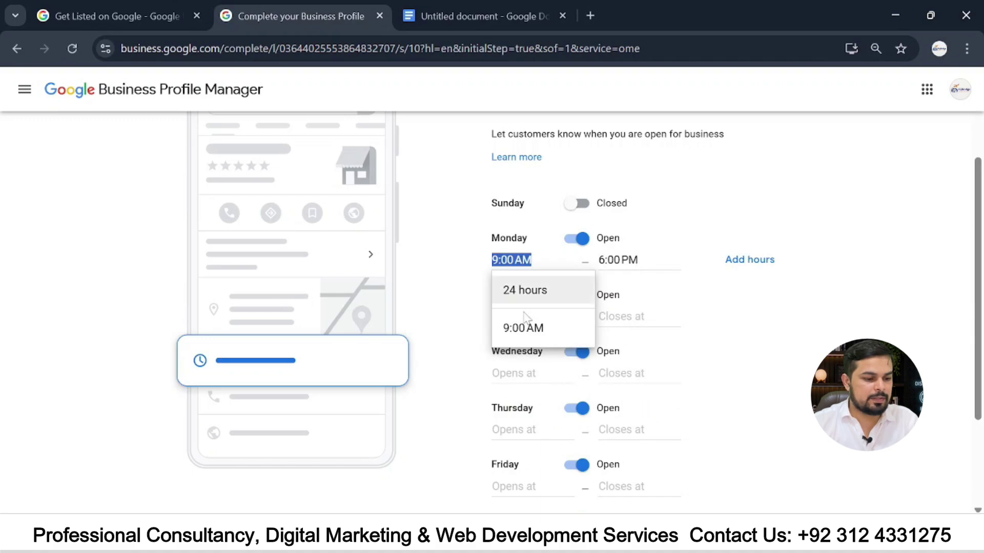
pyautogui.click(467, 377)
pyautogui.click(524, 314)
pyautogui.hotkey('ctrl', 'v')
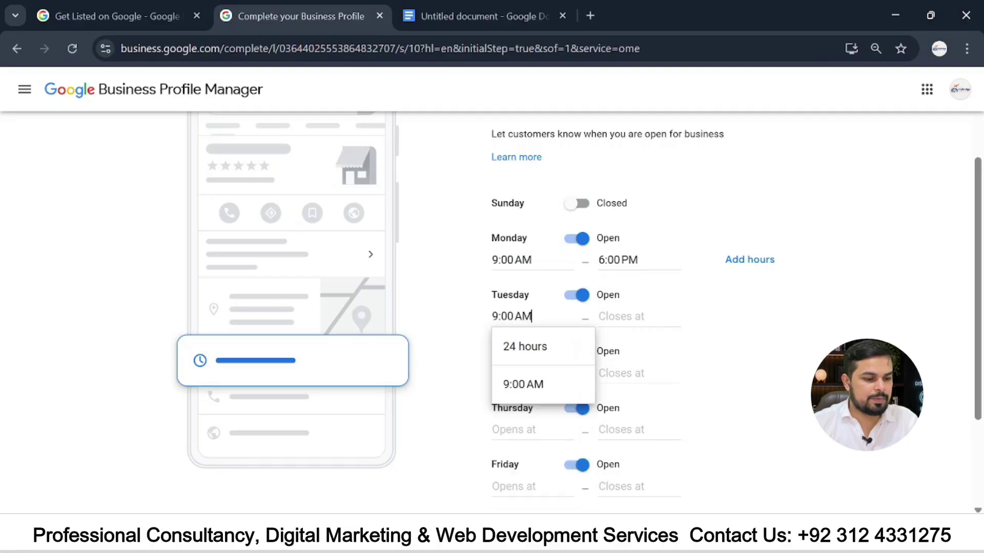
pyautogui.click(465, 338)
pyautogui.click(514, 373)
pyautogui.hotkey('ctrl', 'v')
pyautogui.click(446, 373)
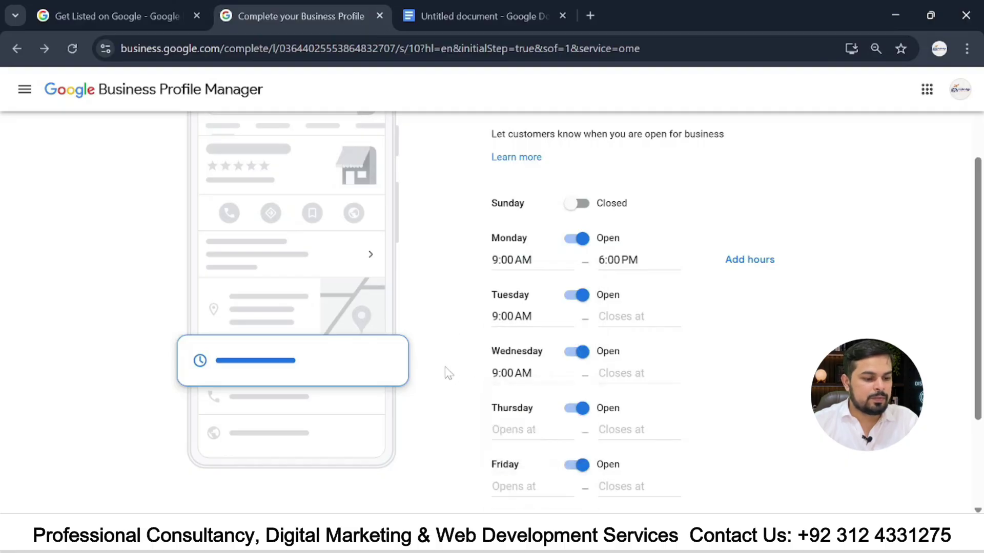
pyautogui.scroll(-1, 446, 373)
pyautogui.click(513, 353)
pyautogui.hotkey('ctrl', 'v')
pyautogui.scroll(-1, 435, 367)
pyautogui.click(435, 367)
pyautogui.click(513, 345)
pyautogui.hotkey('ctrl', 'v')
pyautogui.click(437, 353)
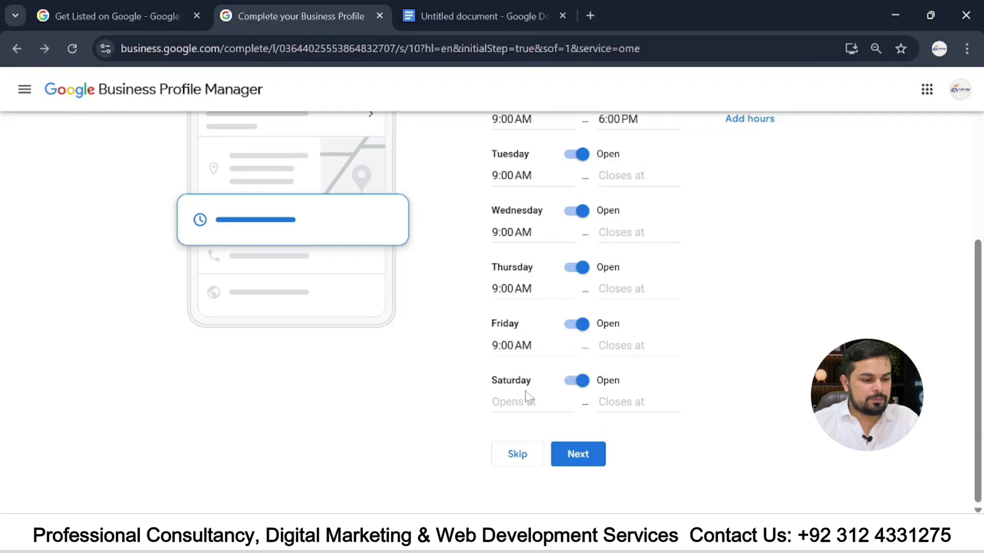
pyautogui.click(527, 397)
pyautogui.hotkey('ctrl', 'v')
pyautogui.scroll(1, 527, 398)
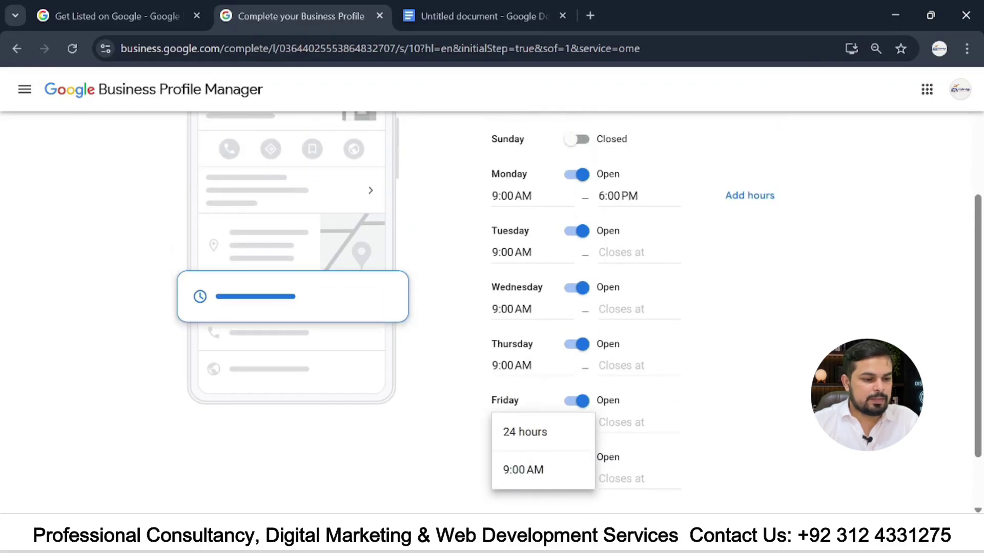
# Step: Copy Monday's 6:00 PM closing time into Tuesday and Wednesday, then confirm the hours
pyautogui.click(618, 196)
pyautogui.hotkey('ctrl', 'c')
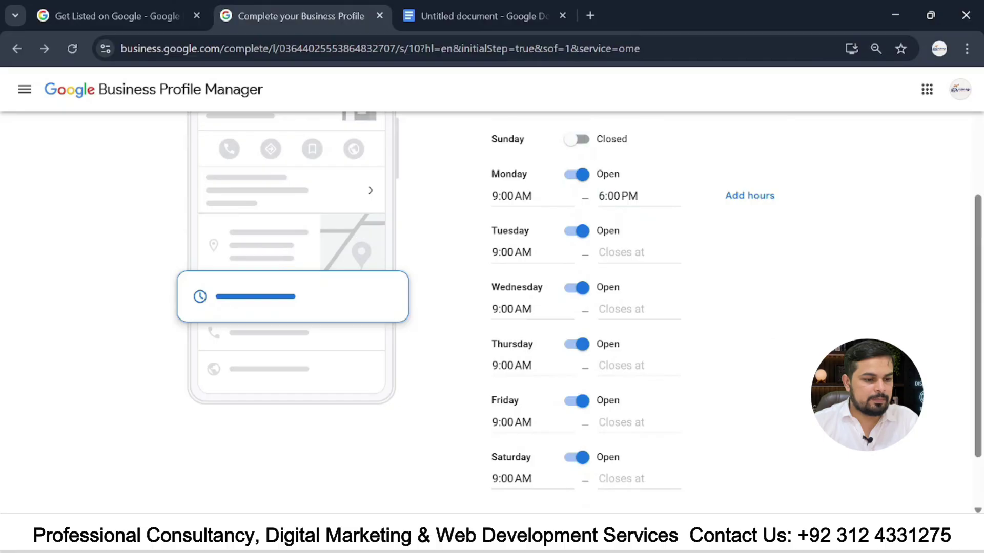
pyautogui.click(622, 252)
pyautogui.hotkey('ctrl', 'v')
pyautogui.click(773, 353)
pyautogui.click(676, 310)
pyautogui.hotkey('ctrl', 'v')
pyautogui.click(682, 391)
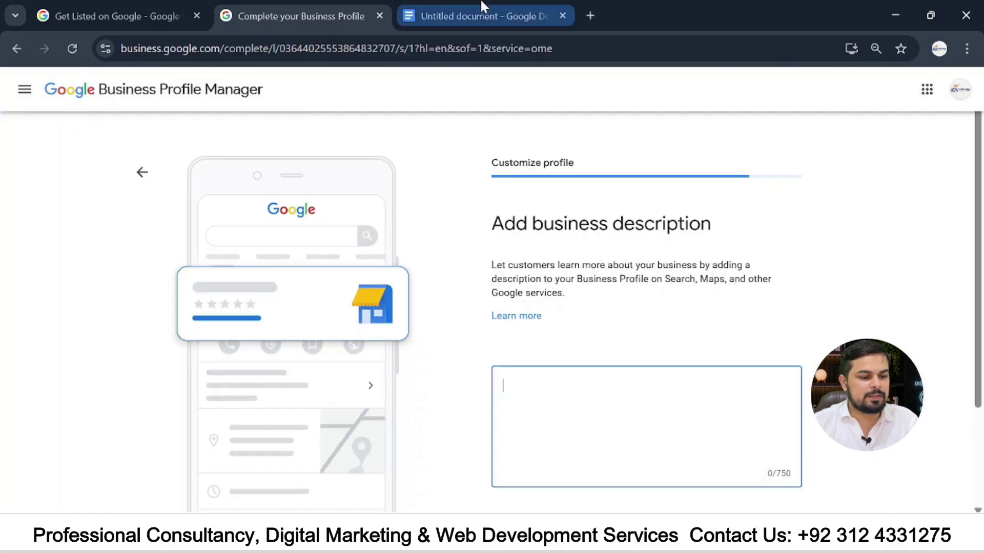
# Step: Paste the 632-character FlyBridge travel-services description from the notes document and continue
pyautogui.click(486, 15)
pyautogui.moveTo(306, 288); pyautogui.dragTo(349, 422)
pyautogui.click(302, 15)
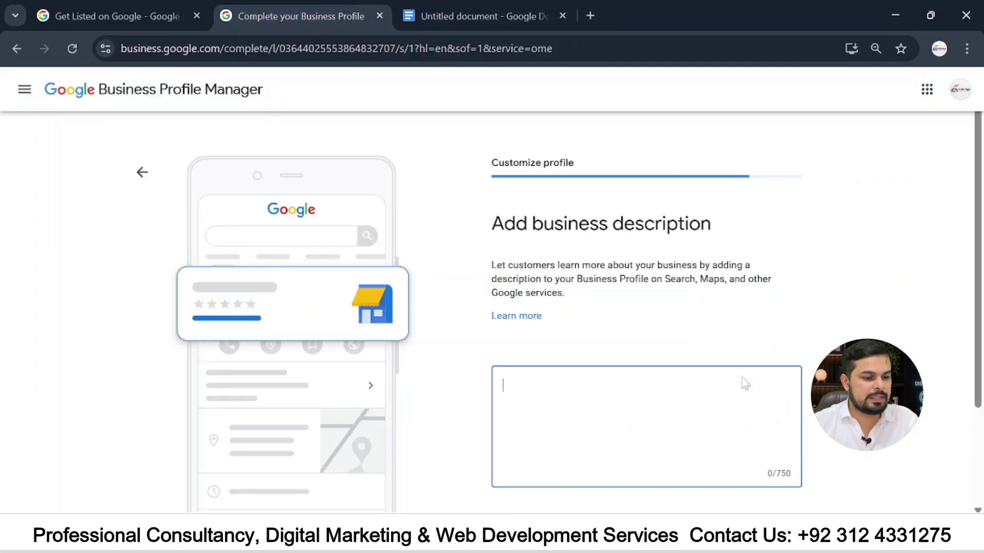
pyautogui.hotkey('ctrl', 'v')
pyautogui.scroll(5, 646, 425)
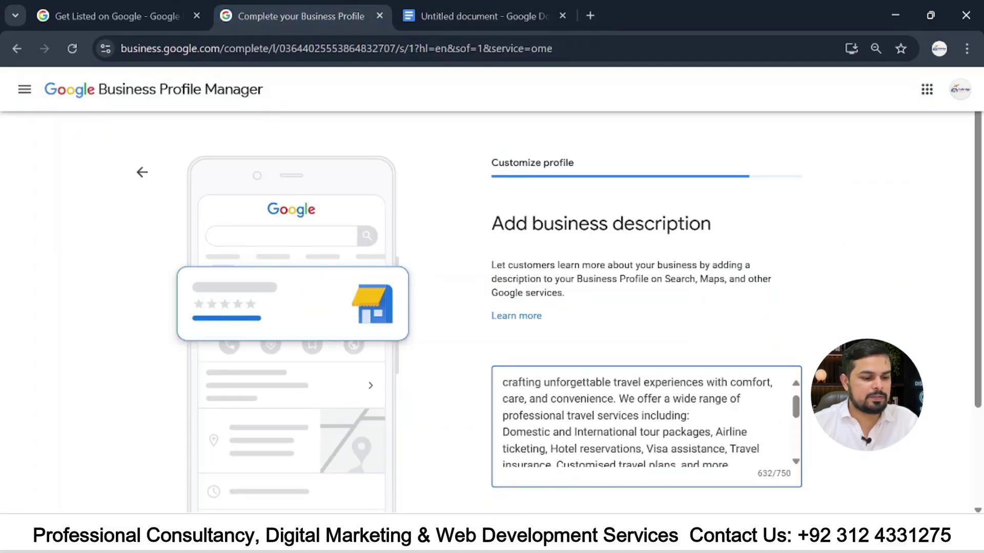
pyautogui.scroll(-3, 790, 308)
pyautogui.click(578, 417)
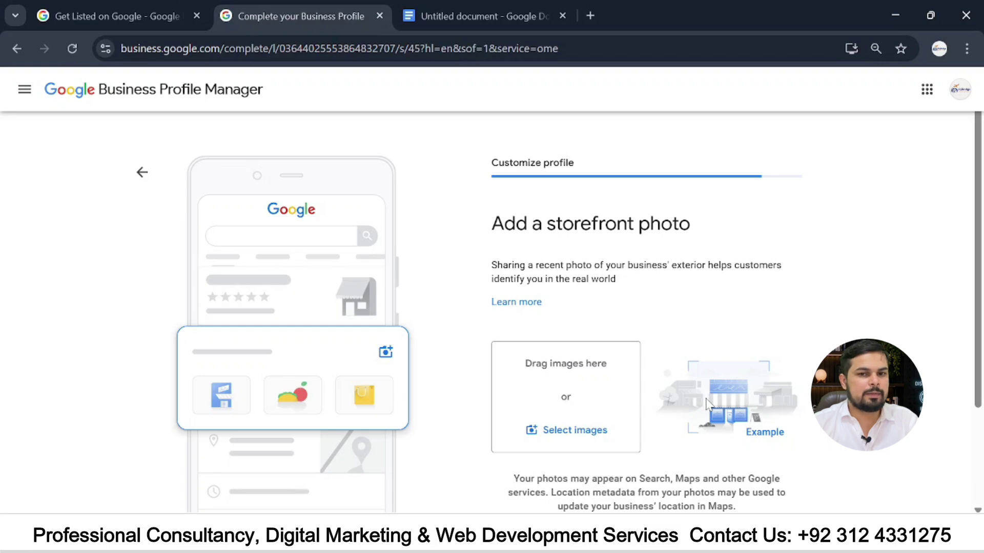
# Step: Upload all seven Images-folder files (office interiors, two travel flyers, FlyBridge logo) as storefront photos and continue
pyautogui.scroll(-2, 662, 336)
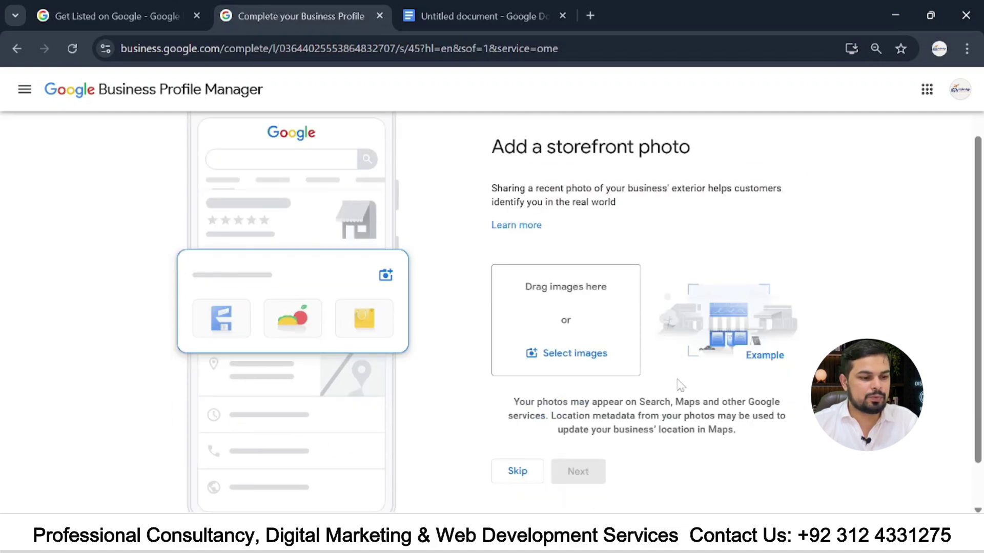
pyautogui.click(562, 354)
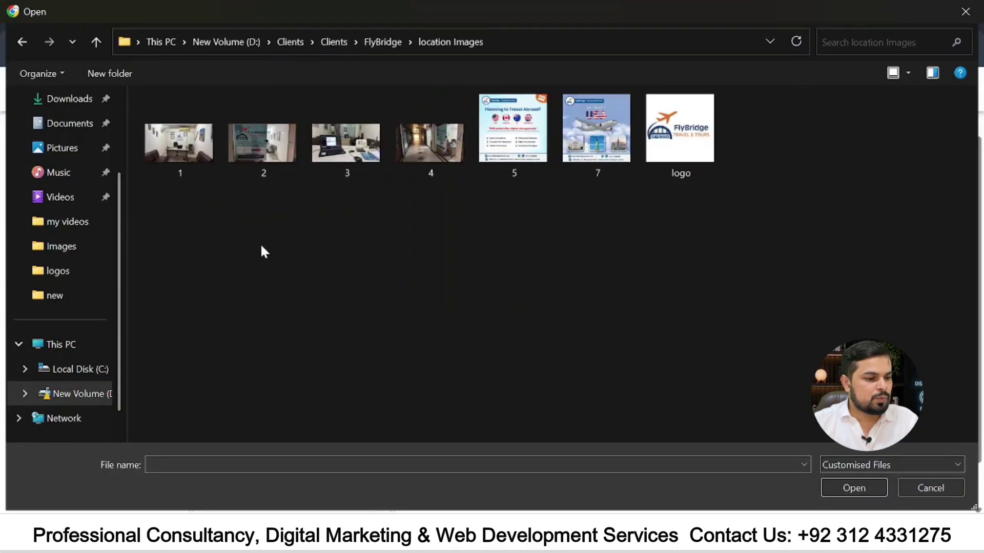
pyautogui.moveTo(155, 270); pyautogui.dragTo(671, 94)
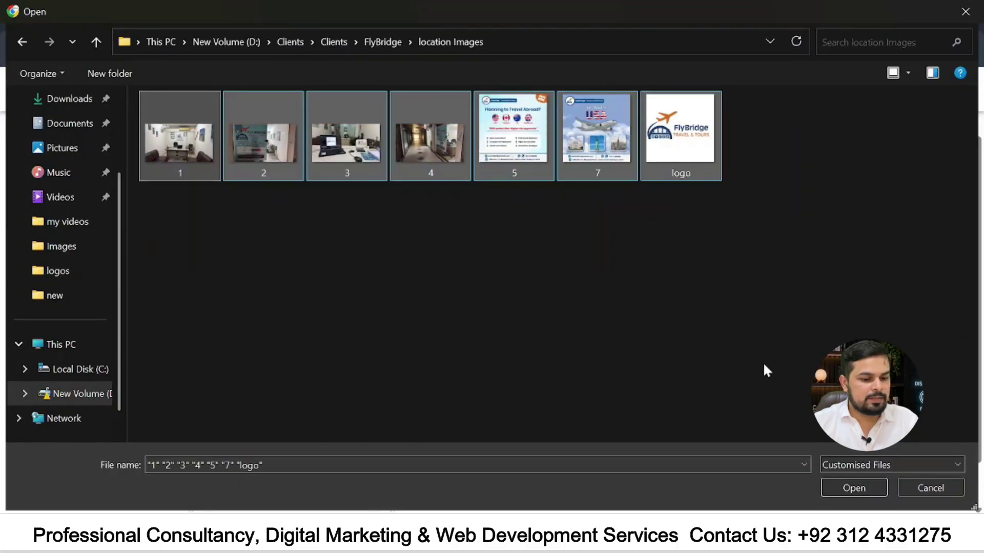
pyautogui.click(837, 488)
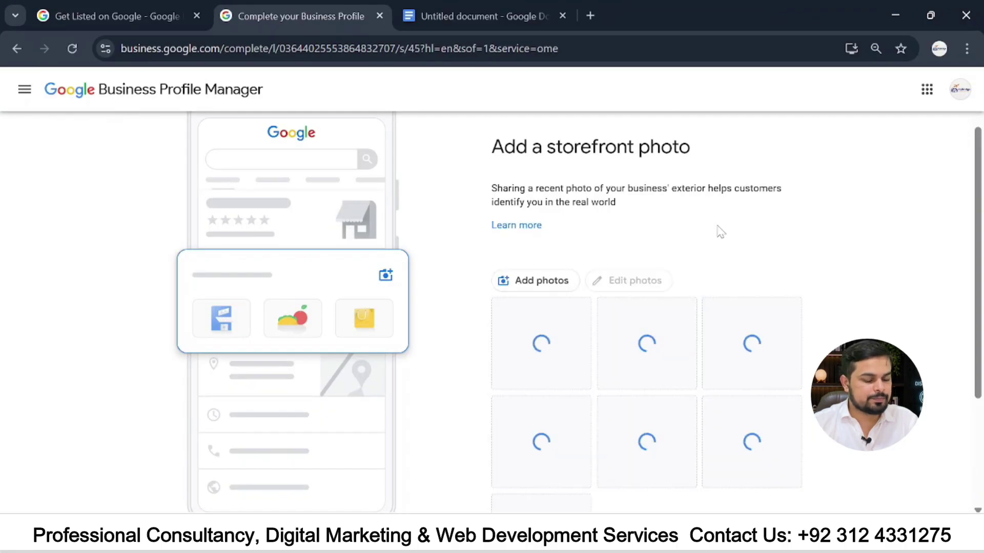
pyautogui.scroll(-2, 854, 256)
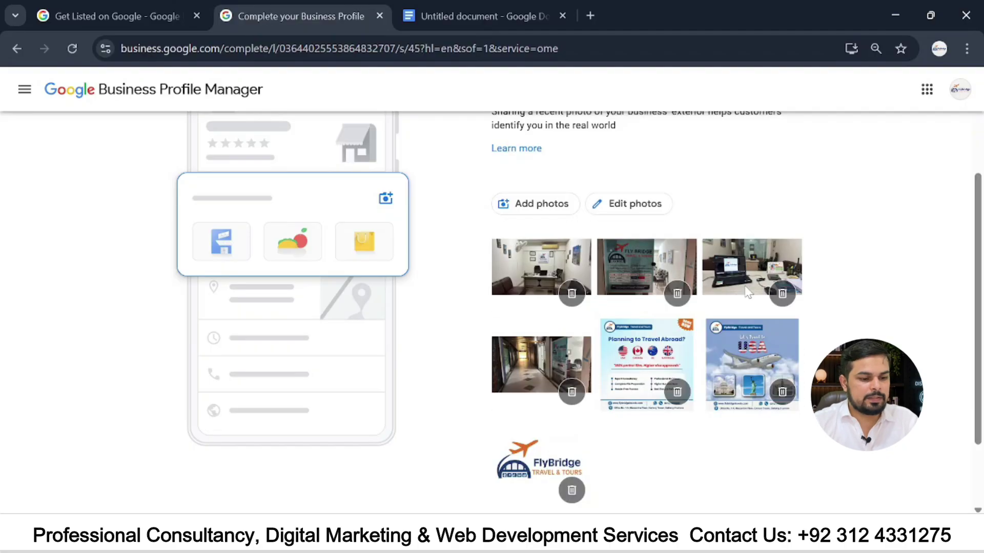
pyautogui.scroll(-2, 750, 297)
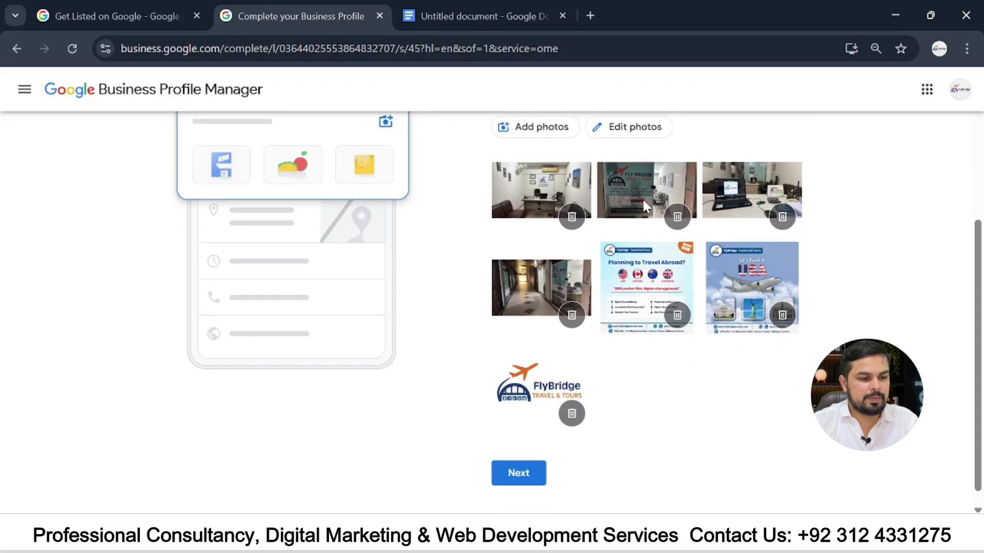
pyautogui.scroll(2, 645, 202)
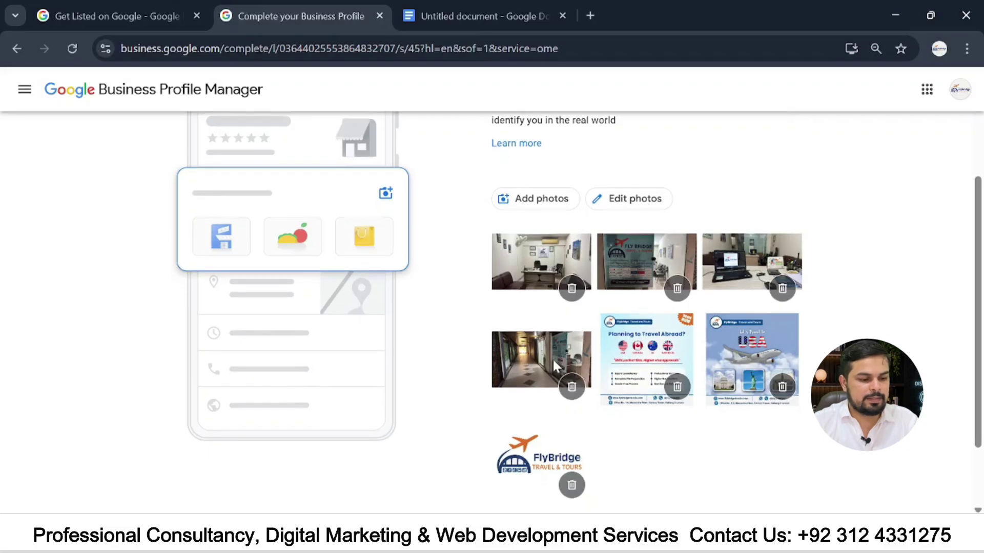
pyautogui.scroll(-2, 538, 389)
pyautogui.click(519, 472)
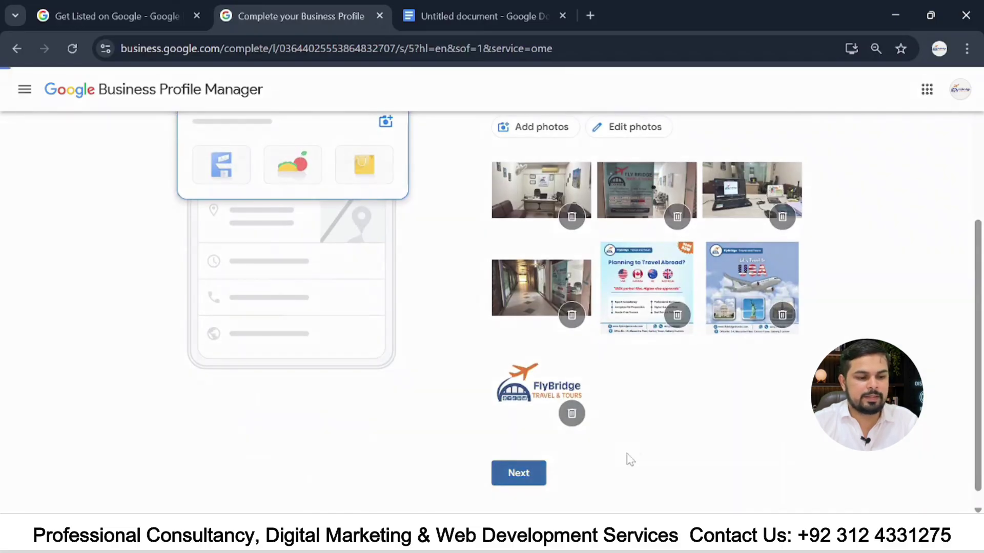
# Step: Upload the same seven images from the Images folder as business photos and continue
pyautogui.click(572, 313)
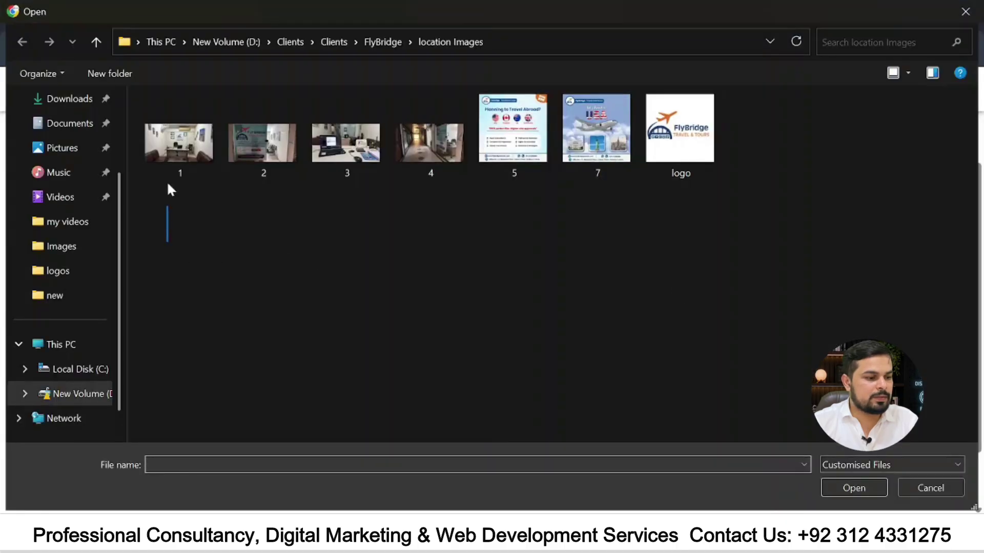
pyautogui.moveTo(168, 183); pyautogui.dragTo(719, 97)
pyautogui.click(825, 493)
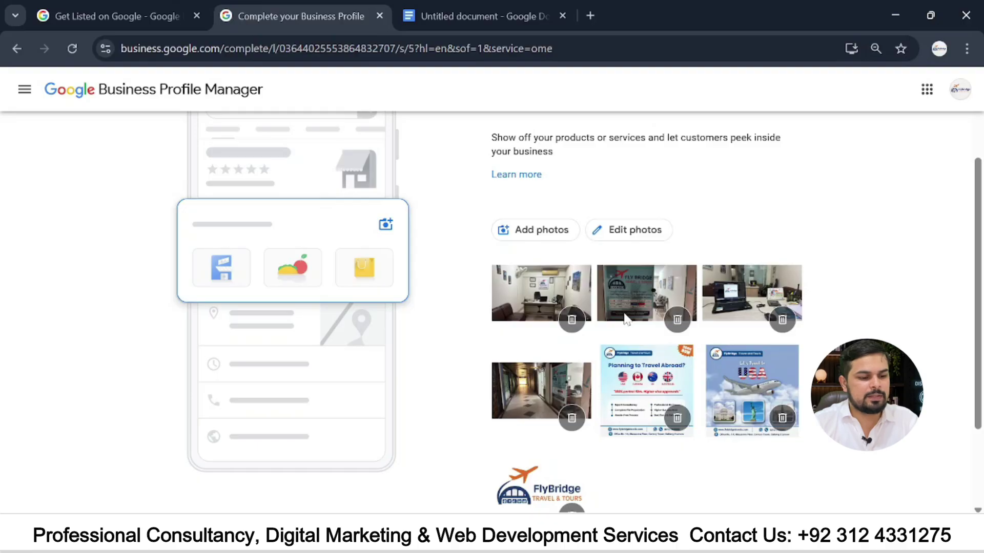
pyautogui.scroll(-3, 856, 312)
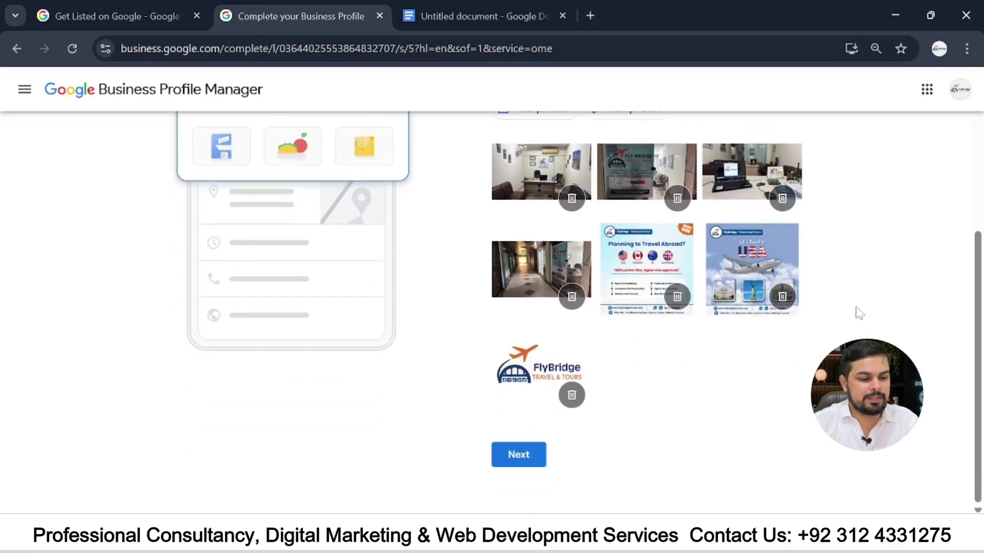
pyautogui.click(519, 454)
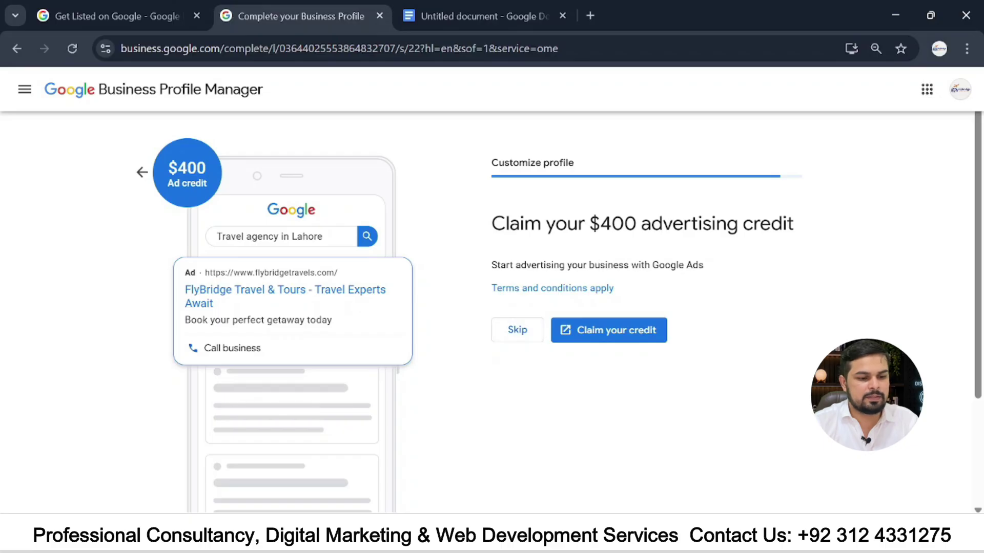
# Step: Skip the $400 ad credit and the Google Workspace custom email offer, then complete setup
pyautogui.click(517, 330)
pyautogui.scroll(-3, 593, 341)
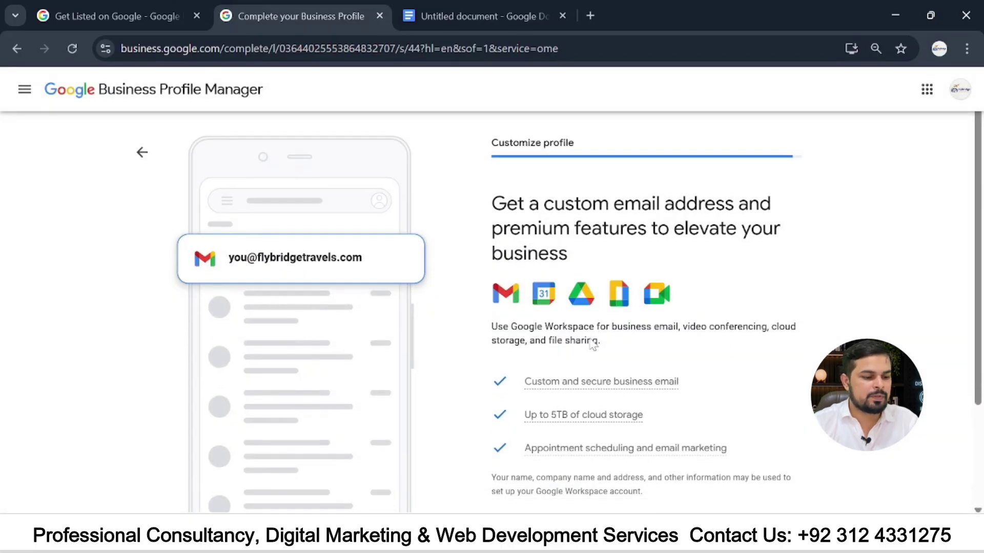
pyautogui.click(516, 399)
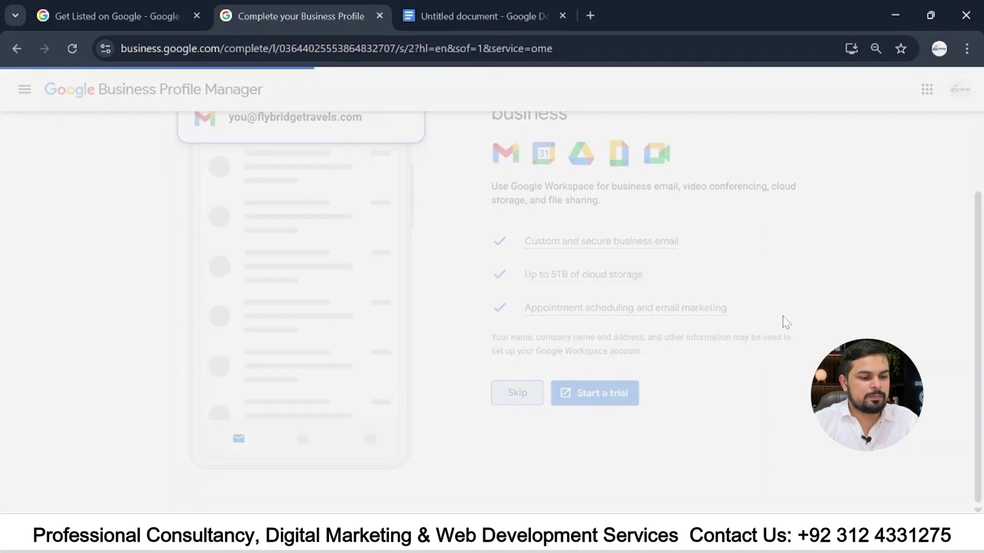
pyautogui.click(546, 346)
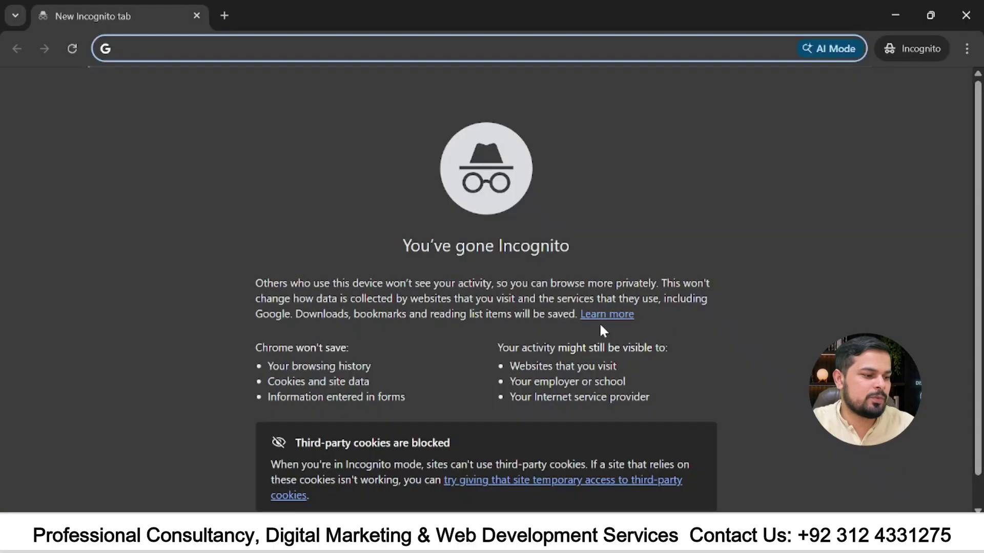
# Step: Search 'Flybridge Travel and tours' in Incognito and scroll through the business panel's address and hours
pyautogui.write('F')
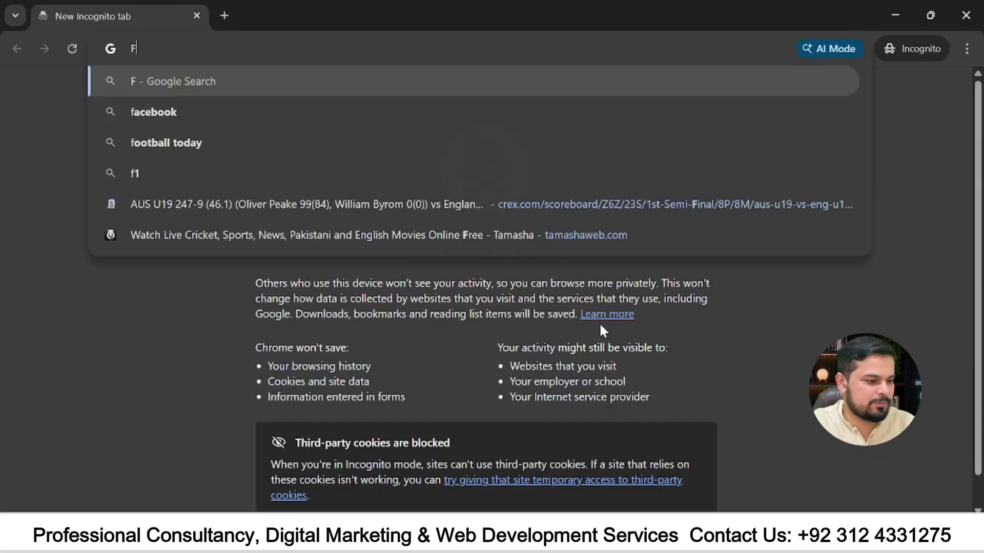
pyautogui.write('lybridge Travel and tours')
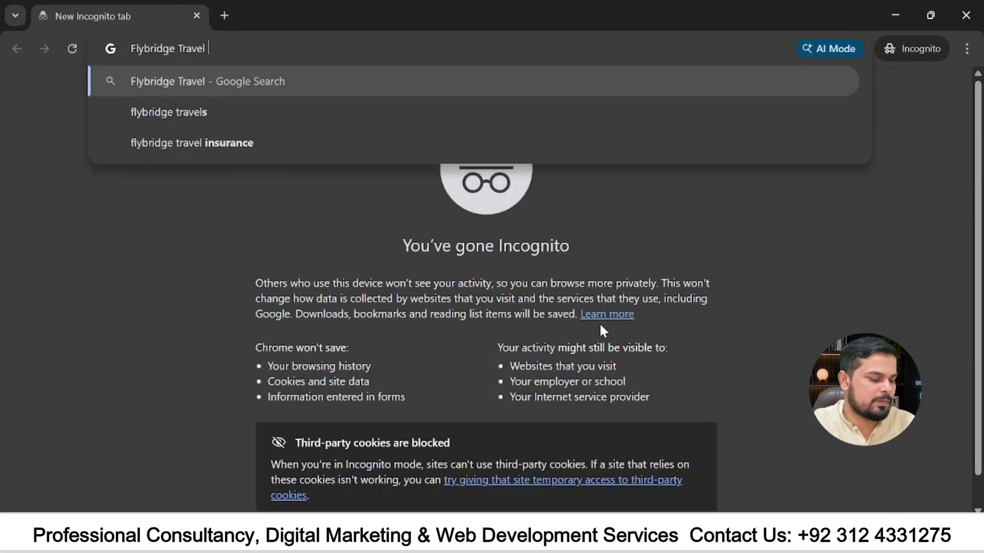
pyautogui.press('Return')
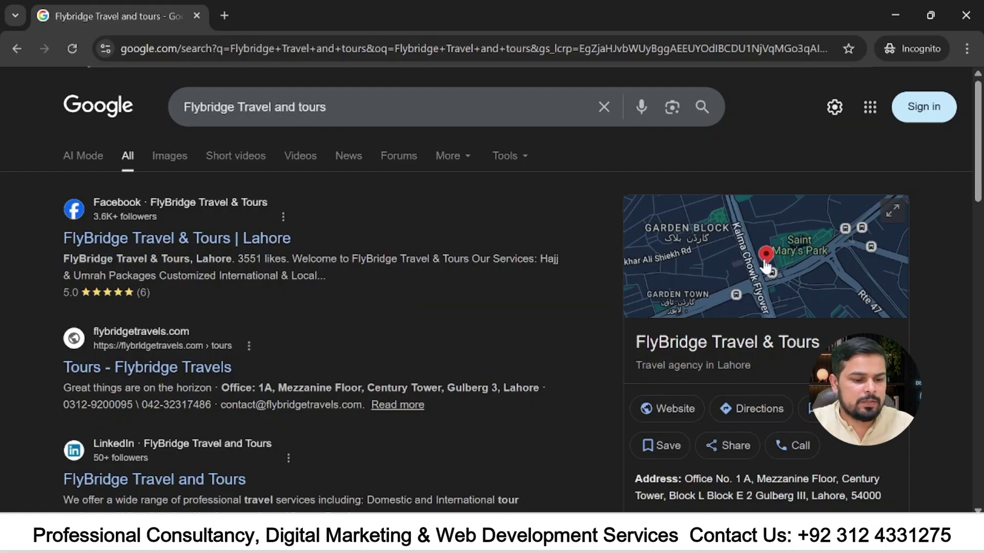
pyautogui.scroll(-2, 747, 338)
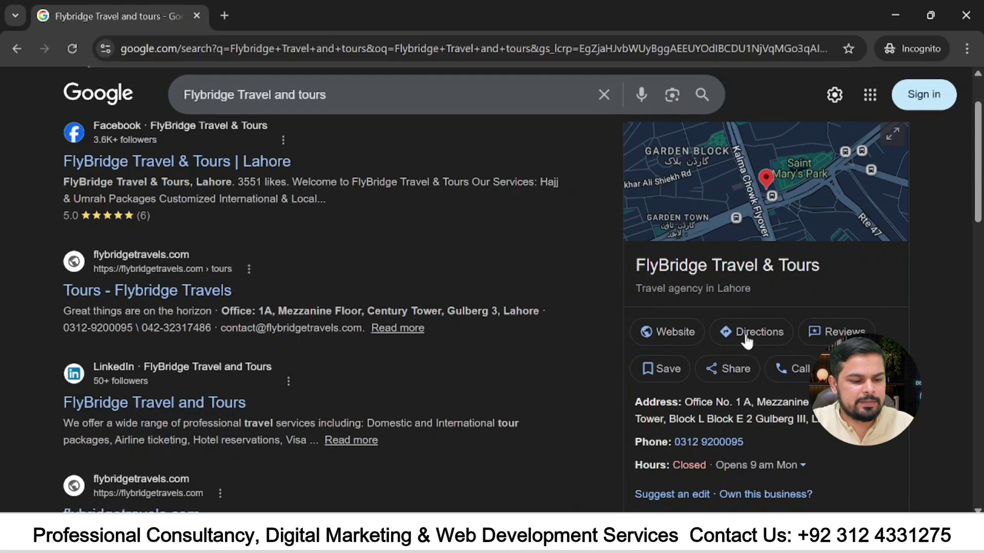
pyautogui.scroll(-2, 747, 338)
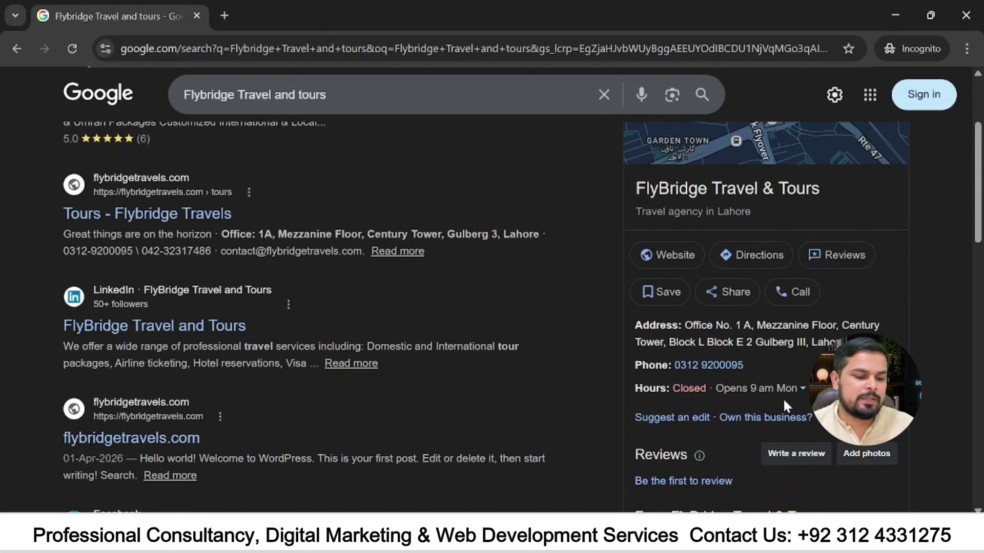